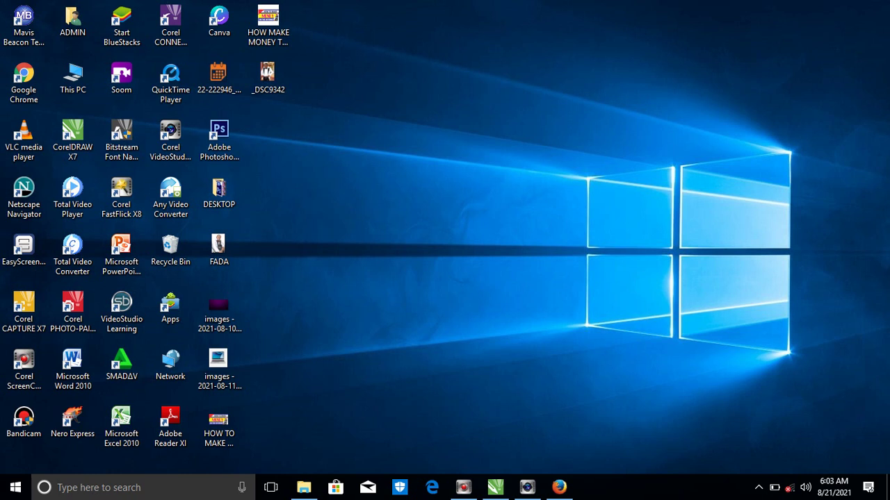
Launch Adobe Photoshop CS6 (64 Bit) from the Windows 10 Start menu app list.
click(15, 490)
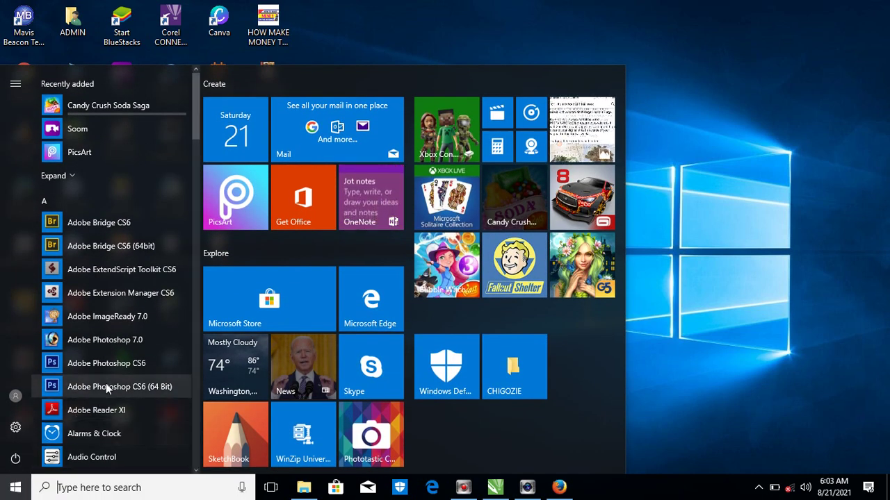
scroll(130, 356, down, 3)
scroll(130, 356, down, 1)
scroll(130, 359, down, 2)
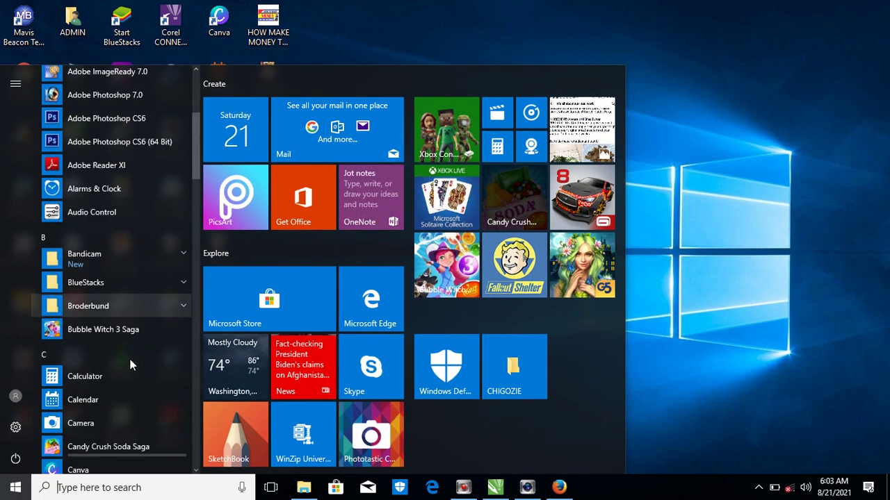
scroll(130, 359, up, 1)
scroll(130, 360, up, 2)
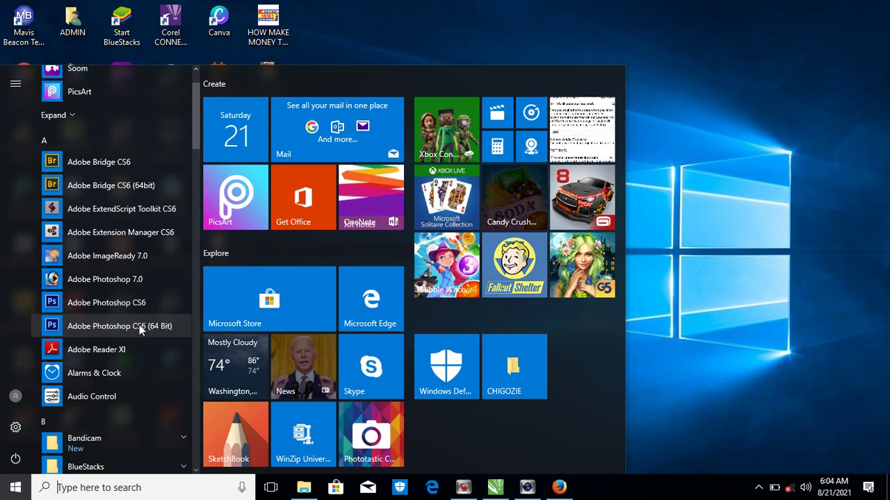
click(139, 325)
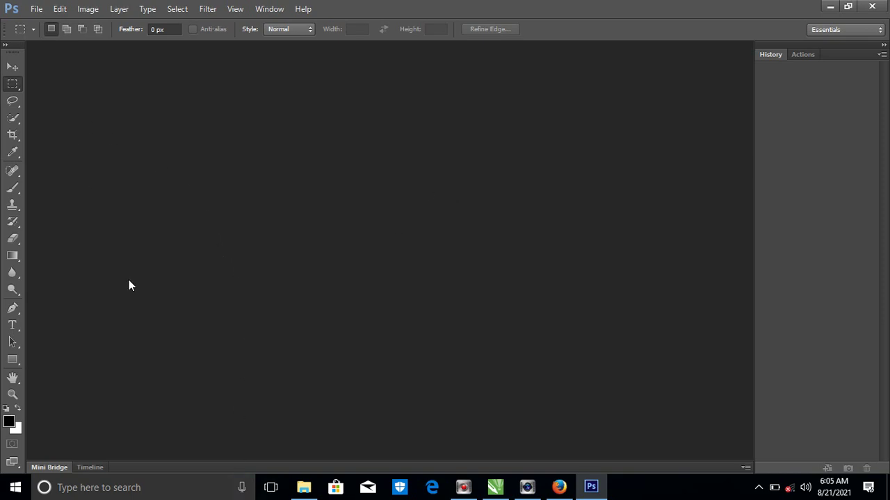
Open the _DSC9342.JPG portrait photo from the Desktop.
click(36, 8)
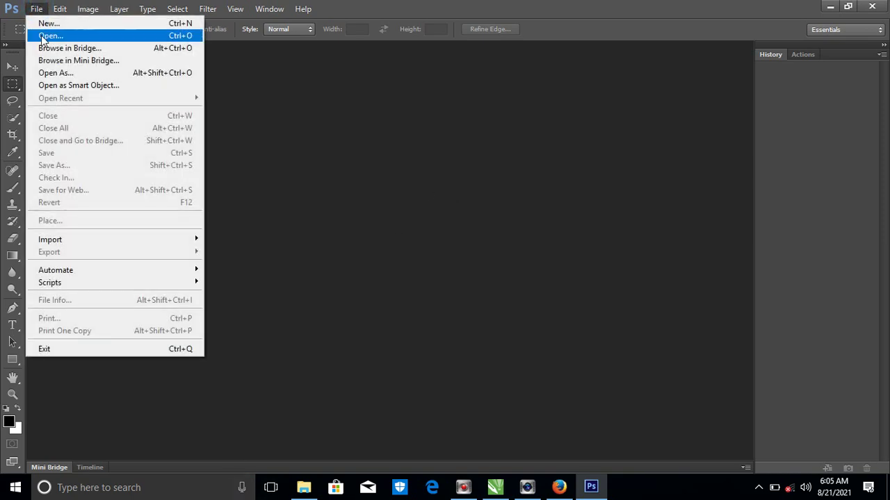
click(43, 36)
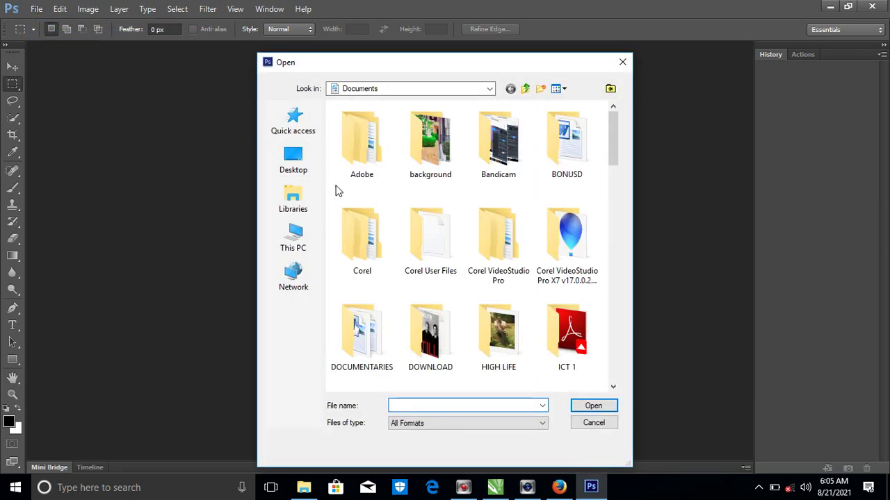
click(308, 163)
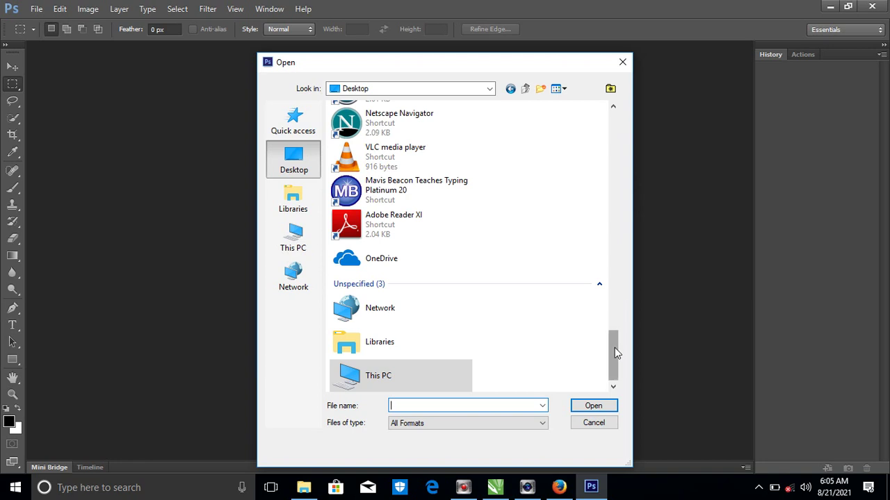
drag(614, 353, 580, 162)
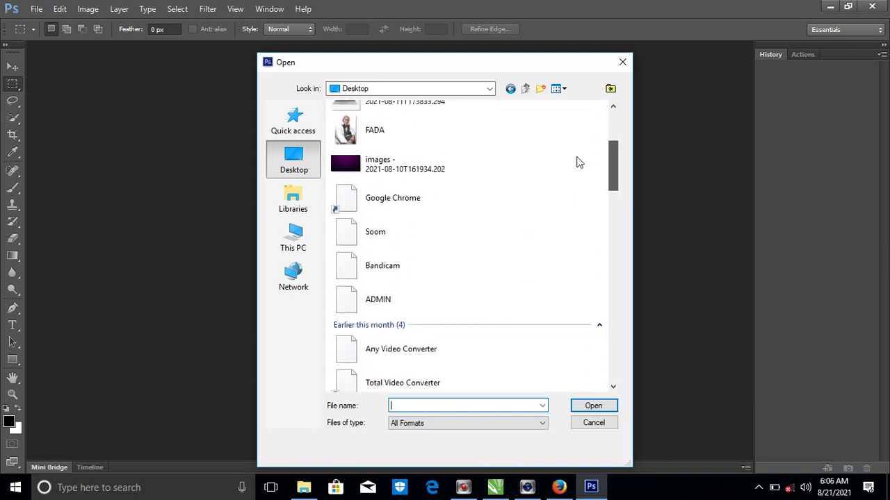
mouse_move(580, 162)
mouse_down()
mouse_move(589, 131)
mouse_move(615, 249)
mouse_up()
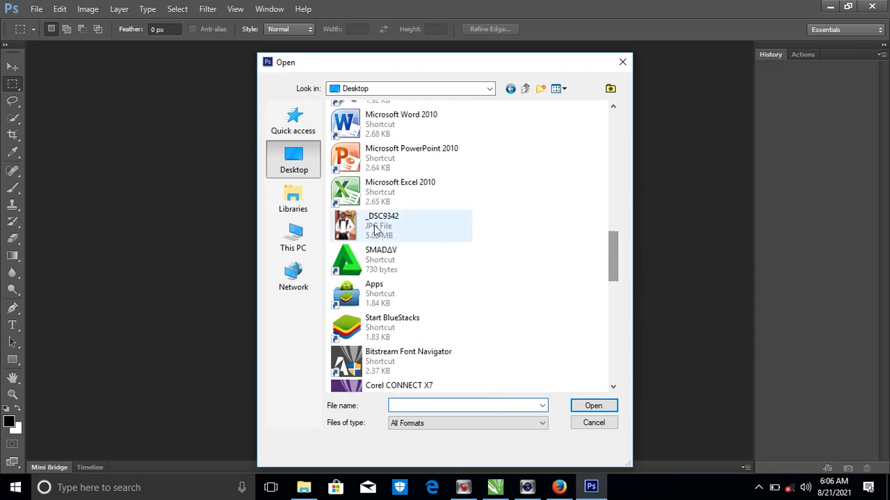
mouse_move(347, 226)
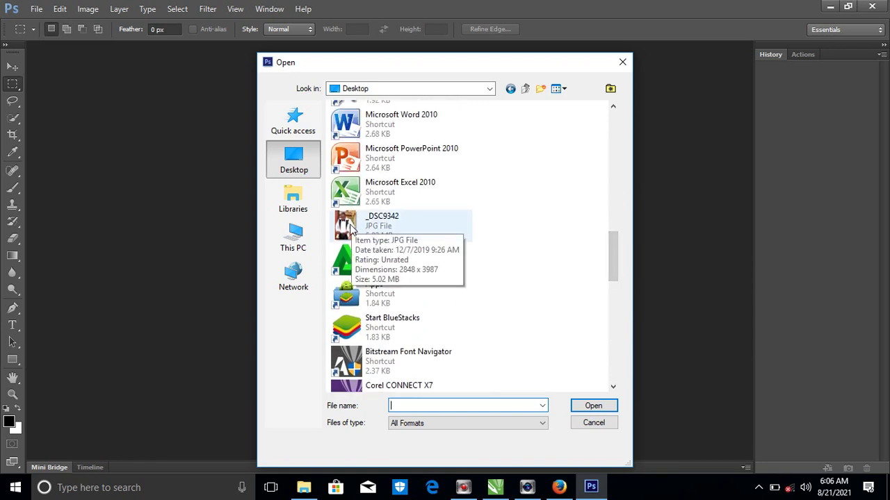
click(358, 227)
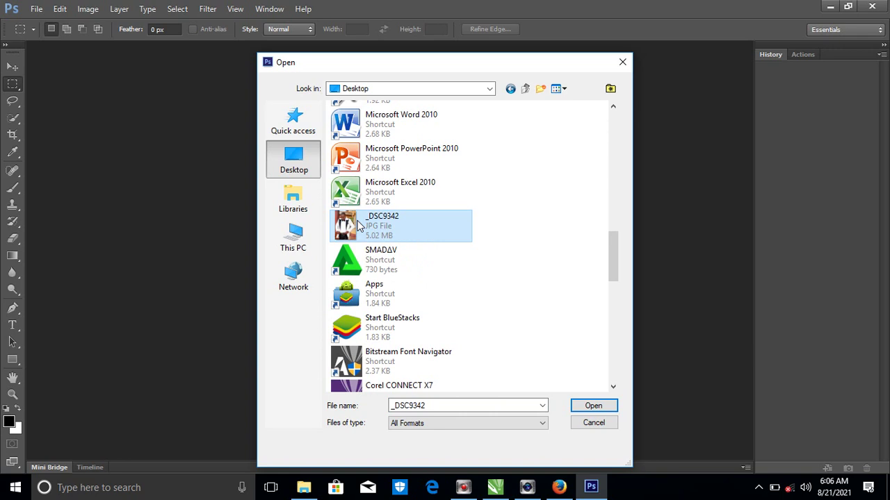
click(592, 406)
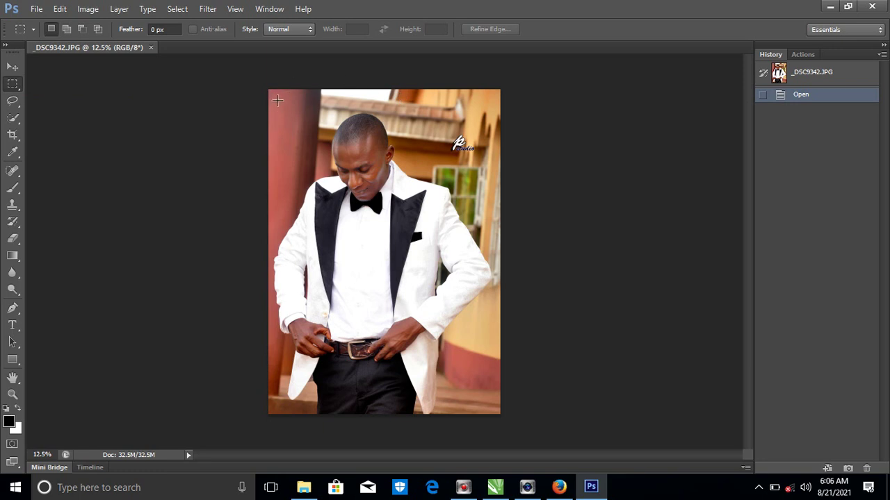
Marquee-select the man's head and torso and cut it onto a new Layer 1.
drag(271, 100, 495, 358)
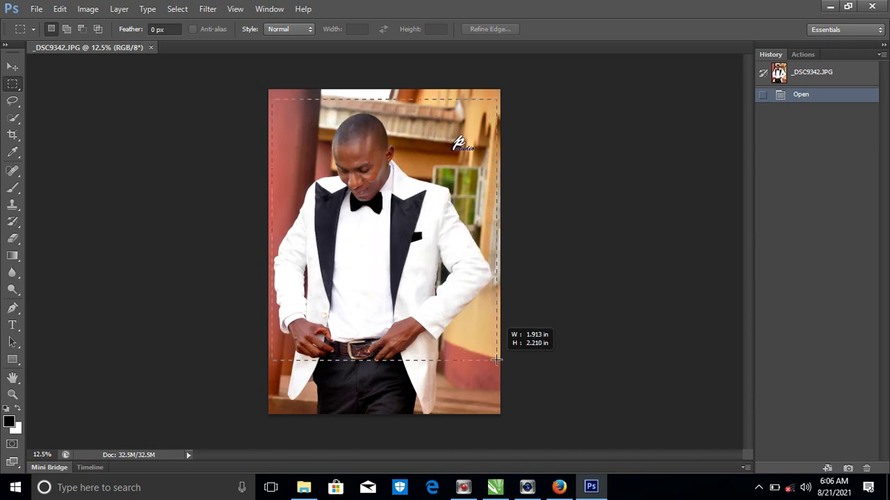
drag(496, 359, 498, 362)
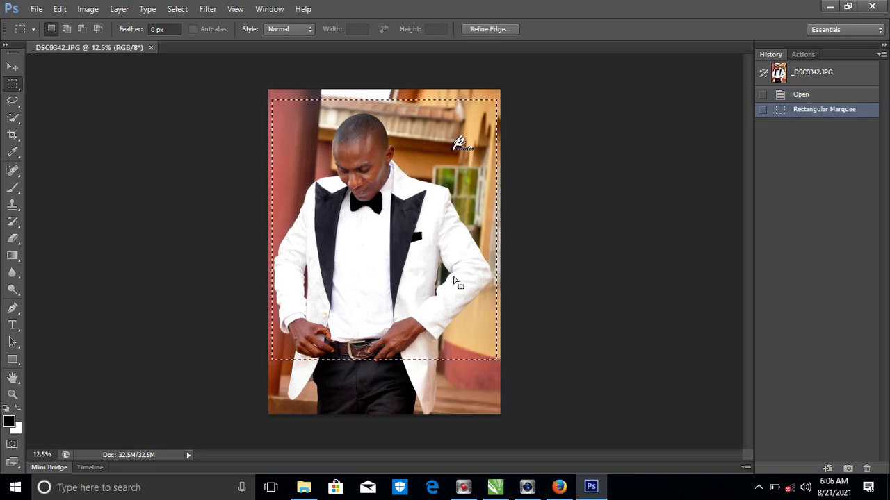
click(270, 94)
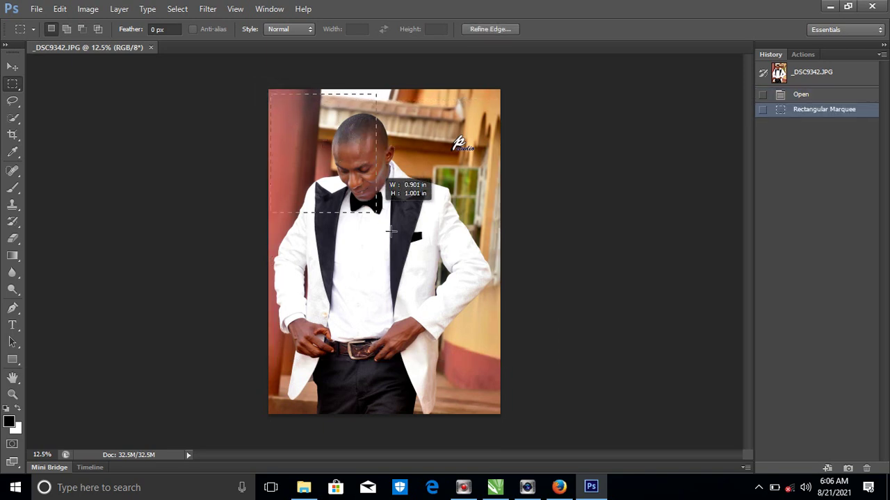
mouse_move(296, 116)
mouse_down()
mouse_move(480, 338)
mouse_move(497, 337)
mouse_up()
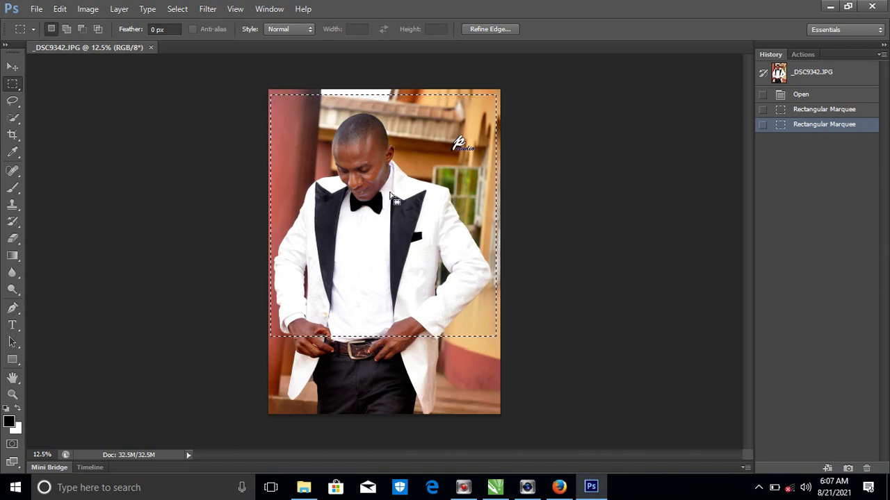
right_click(381, 149)
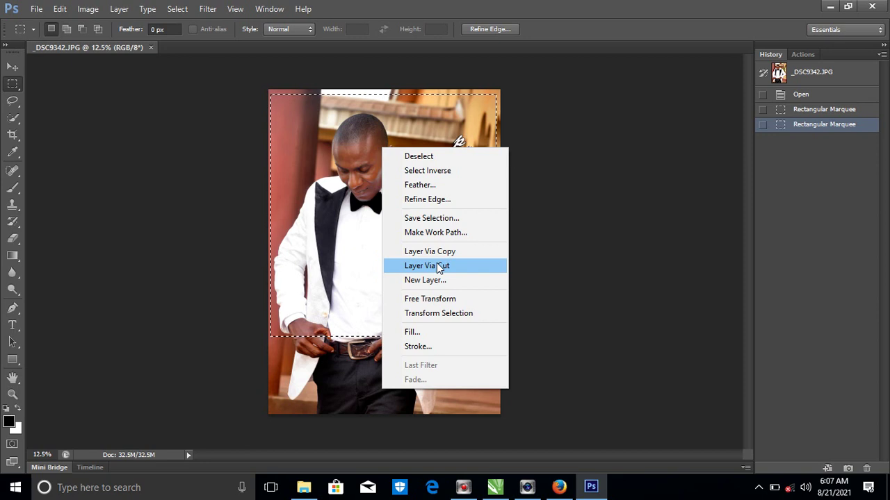
click(438, 265)
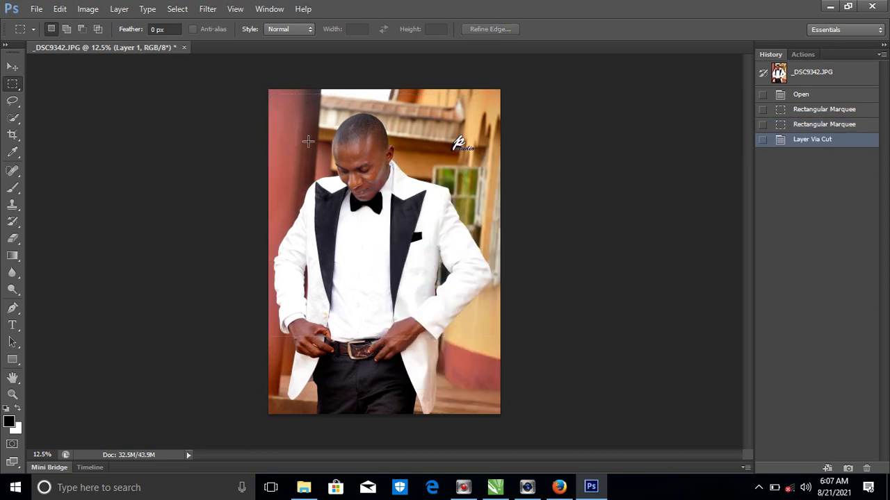
Select the upper-body rectangle on Layer 1 and cut it to the clipboard.
drag(271, 93, 474, 336)
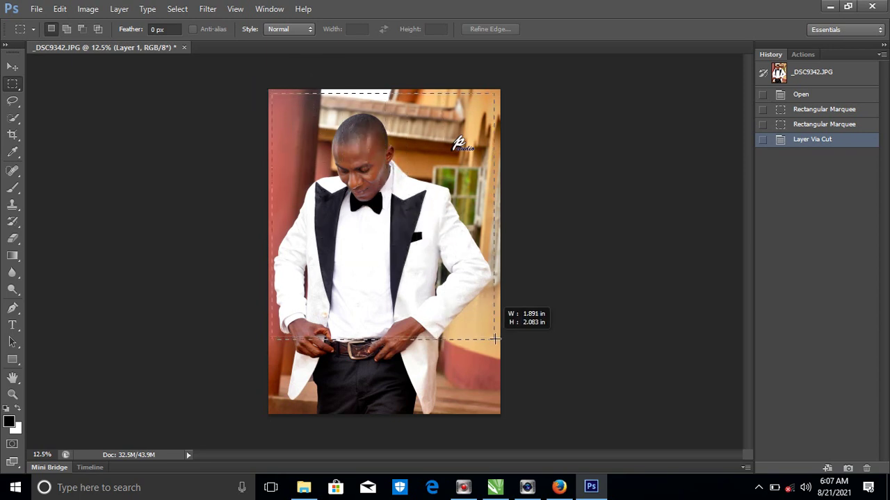
drag(473, 336, 500, 339)
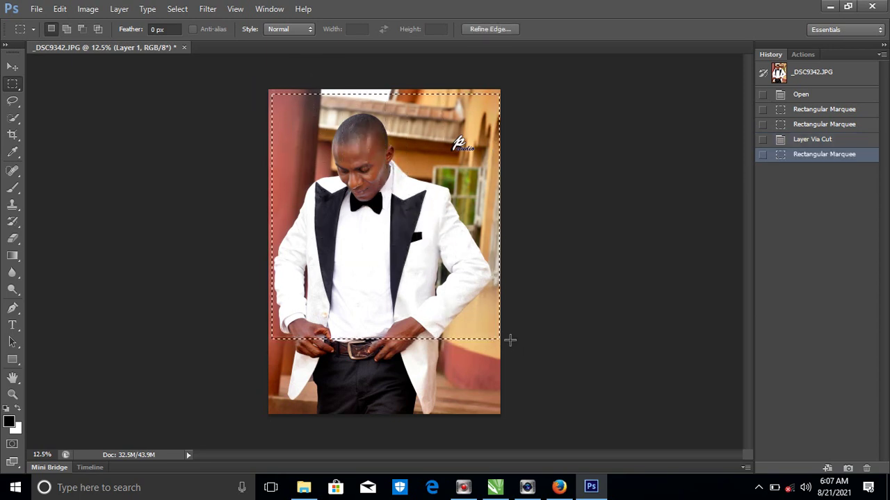
key(ctrl+x)
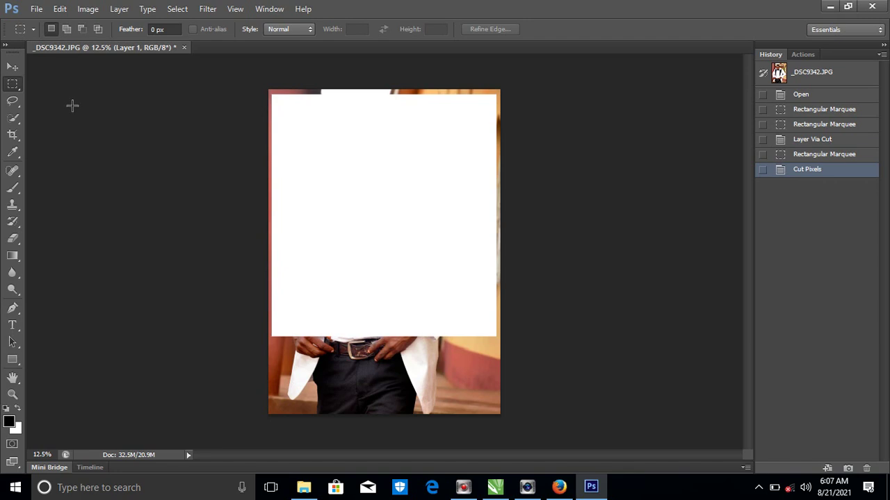
Create and discard a clipboard-sized 2760 × 2974 document, then return to new-document settings.
click(37, 10)
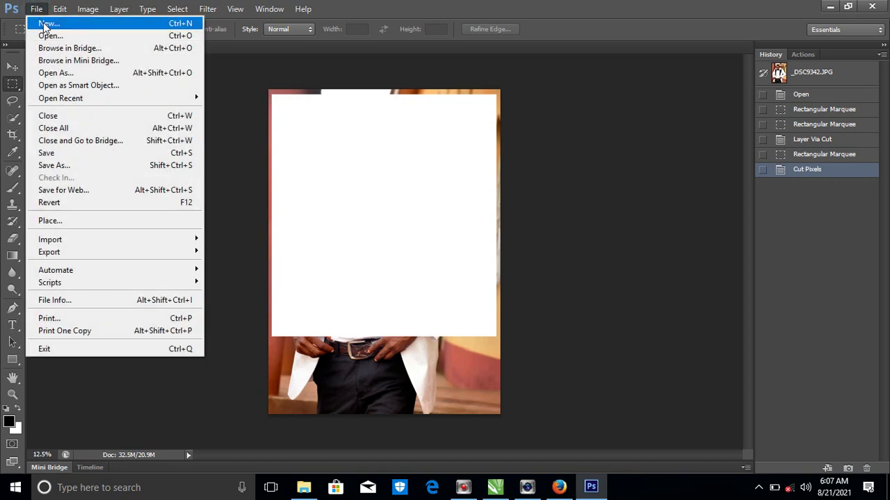
click(46, 24)
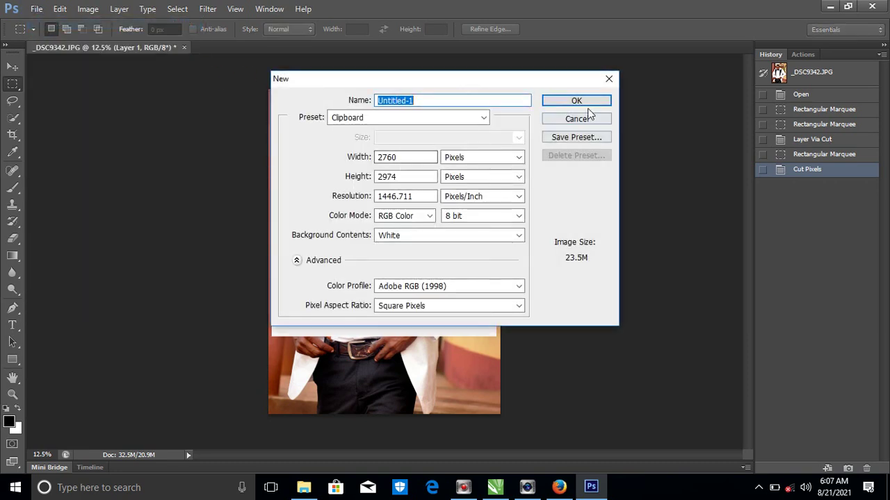
click(590, 104)
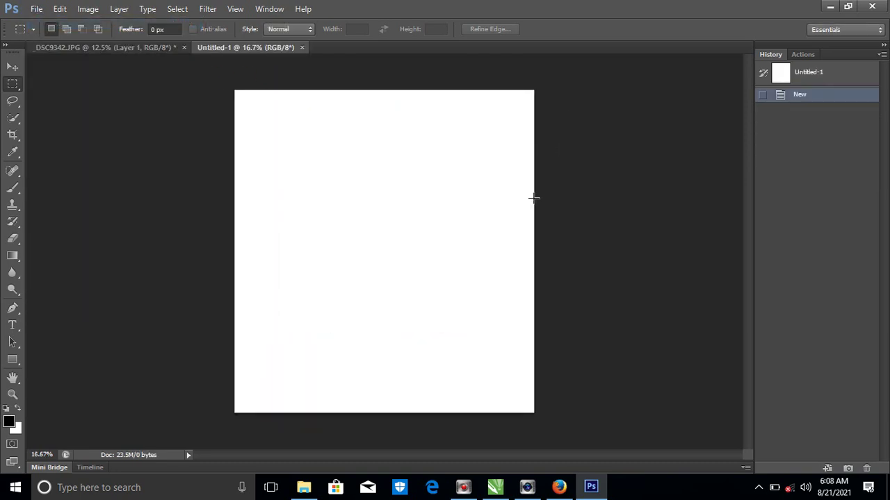
click(302, 48)
click(37, 8)
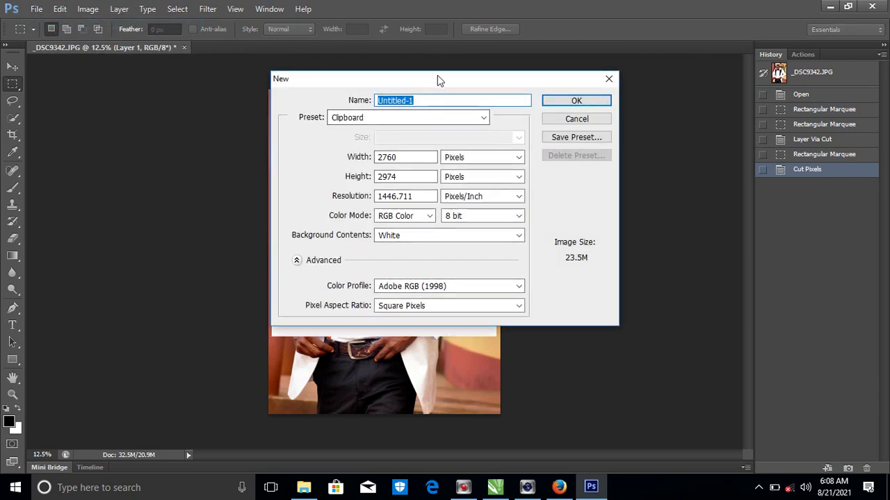
Create a 2760 × 2974 pixel Untitled-1 document with Transparent background contents.
mouse_move(438, 78)
mouse_down()
mouse_move(409, 74)
mouse_move(387, 87)
mouse_up()
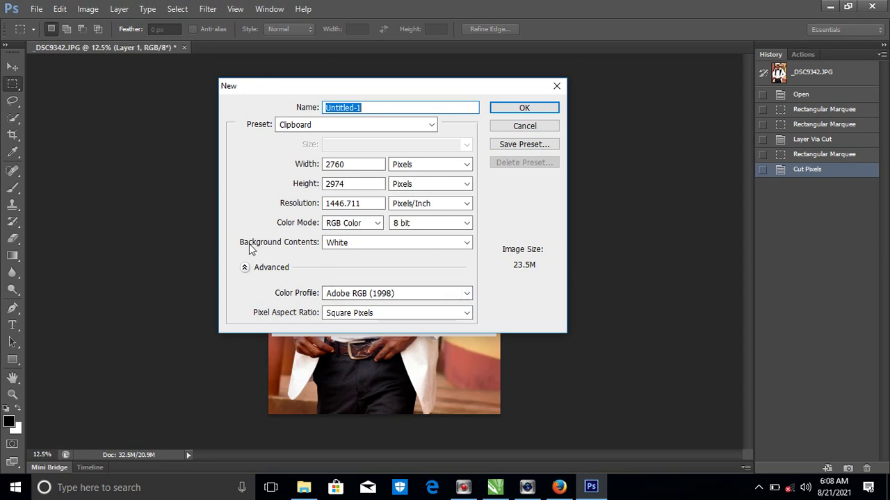
click(407, 243)
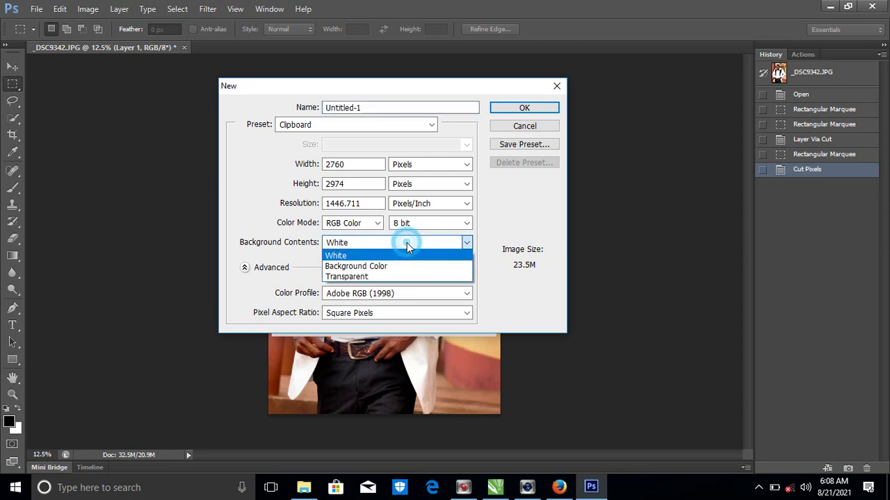
click(369, 278)
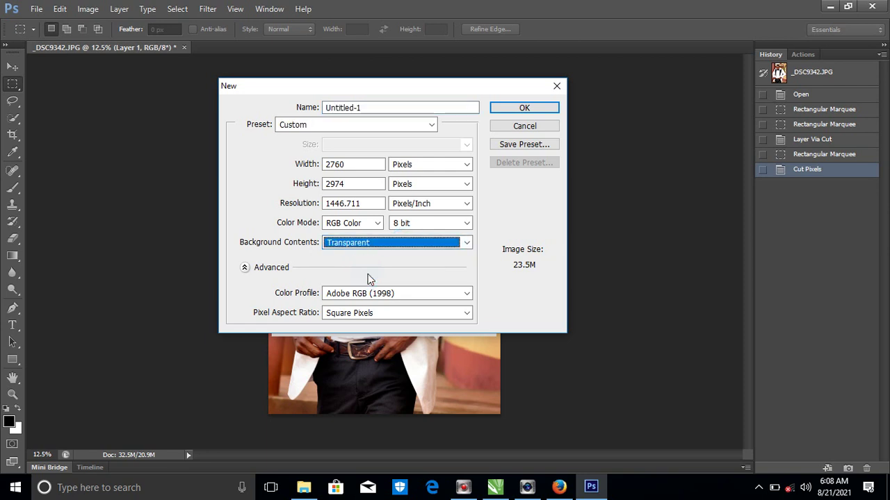
click(408, 243)
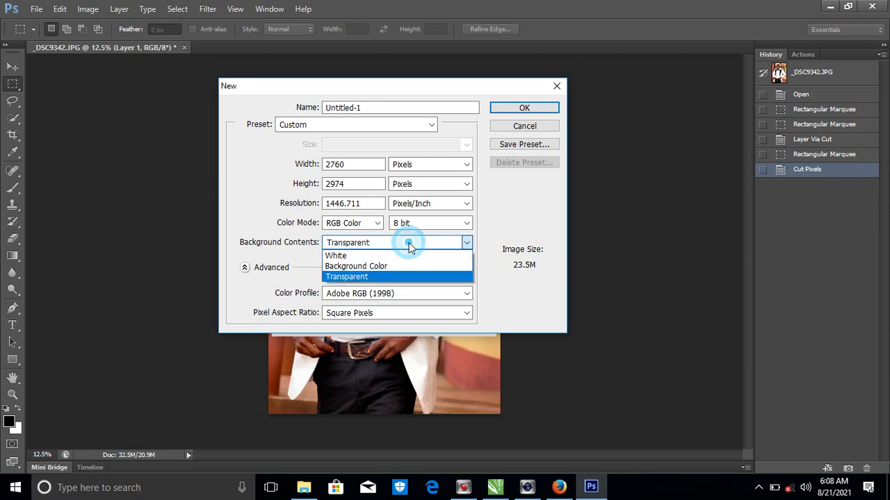
click(383, 256)
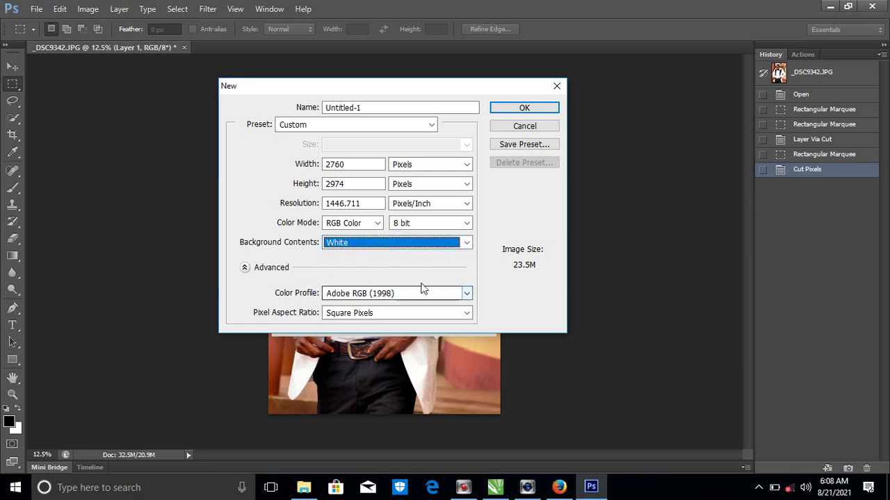
click(379, 245)
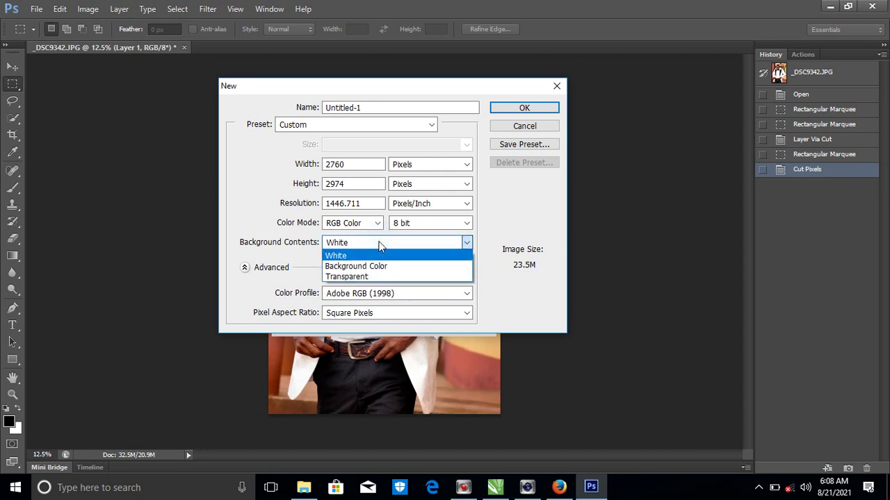
click(371, 277)
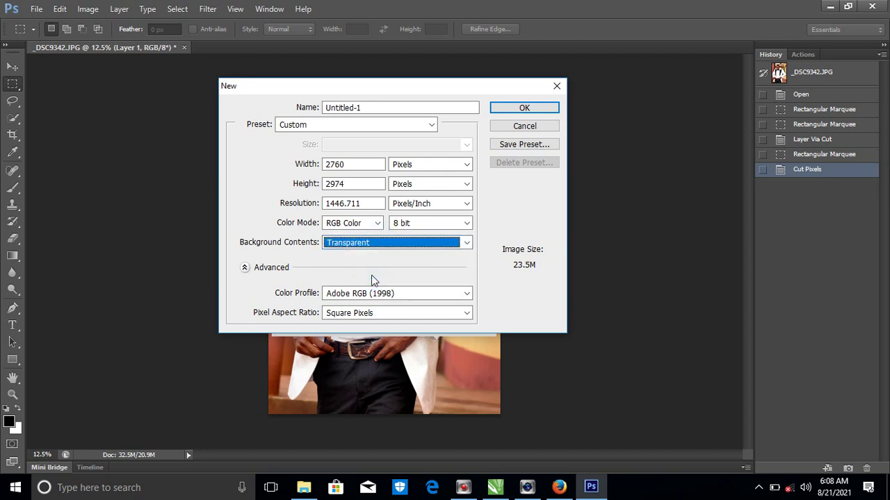
click(524, 108)
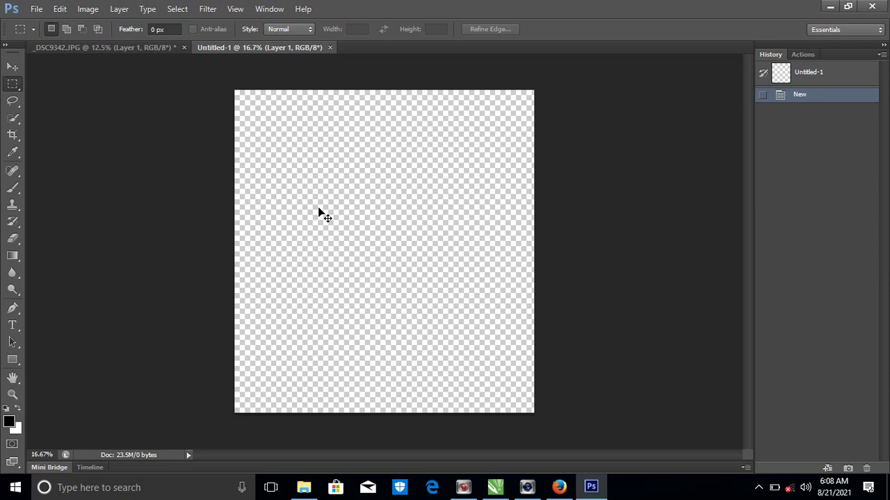
Paste the copied tuxedo photo into the transparent Untitled-1 canvas.
key(ctrl+v)
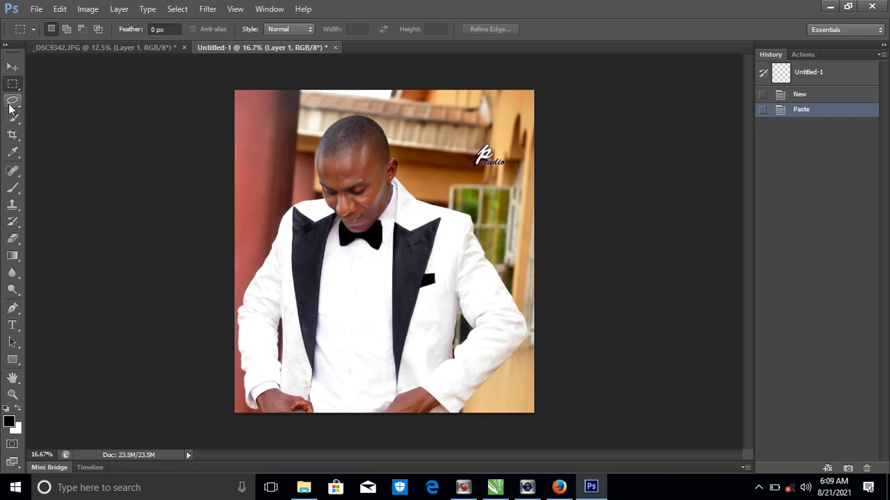
click(13, 100)
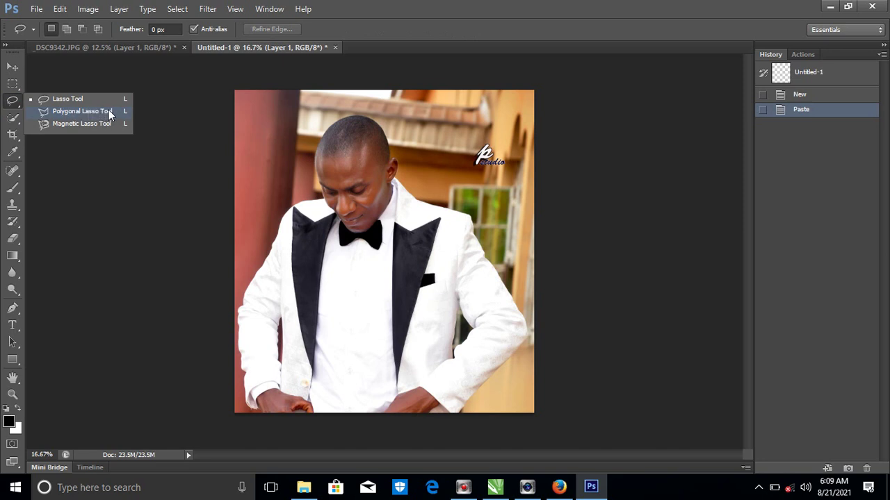
Begin a Polygonal Lasso outline below the man's hand along the cuff bottom.
click(96, 110)
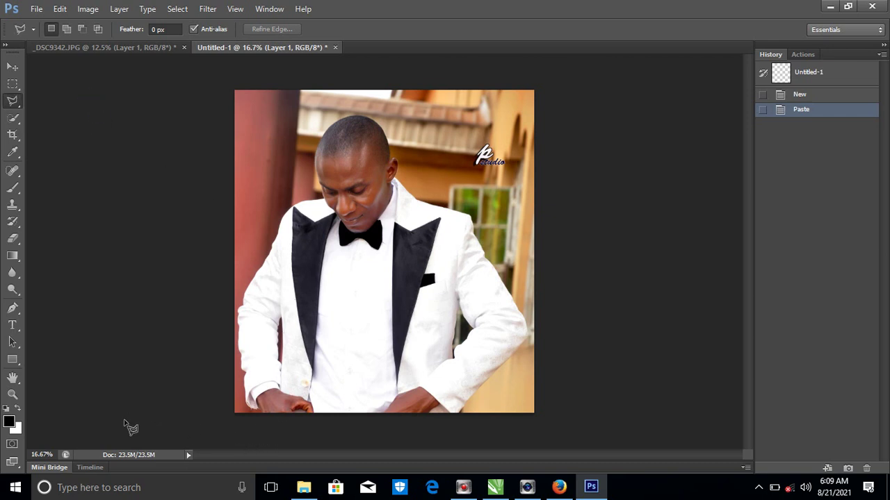
click(166, 401)
click(246, 433)
click(264, 419)
click(260, 413)
scroll(264, 415, up, 1)
scroll(264, 415, up, 1)
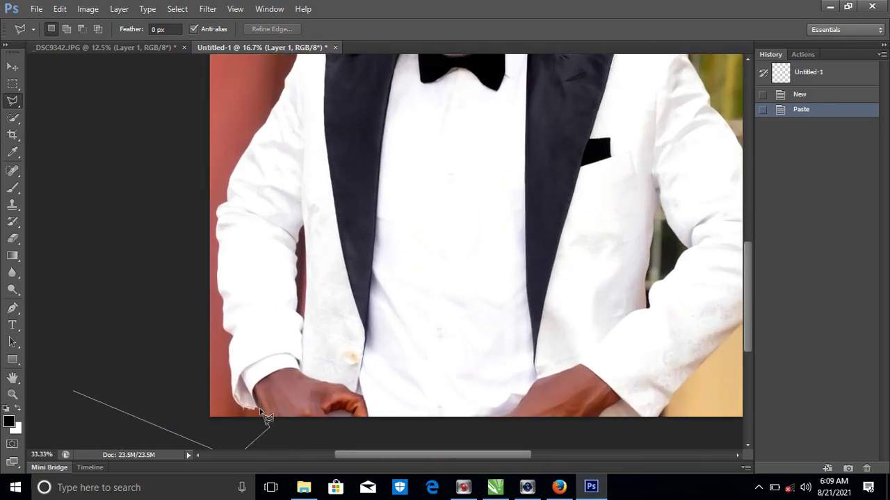
scroll(264, 417, up, 1)
scroll(266, 417, up, 1)
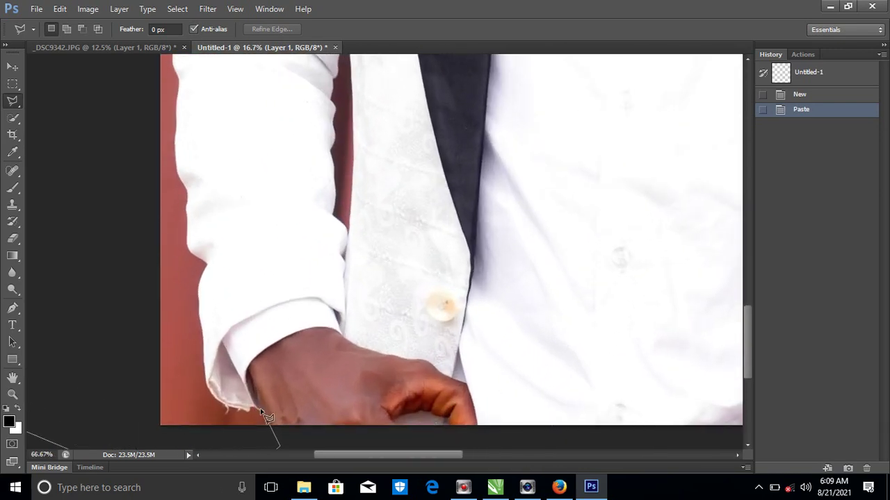
click(260, 410)
click(237, 409)
click(217, 401)
Trace the lasso outline up the left cuff and sleeve edge.
click(210, 387)
click(205, 358)
click(205, 337)
click(199, 312)
click(199, 296)
click(203, 275)
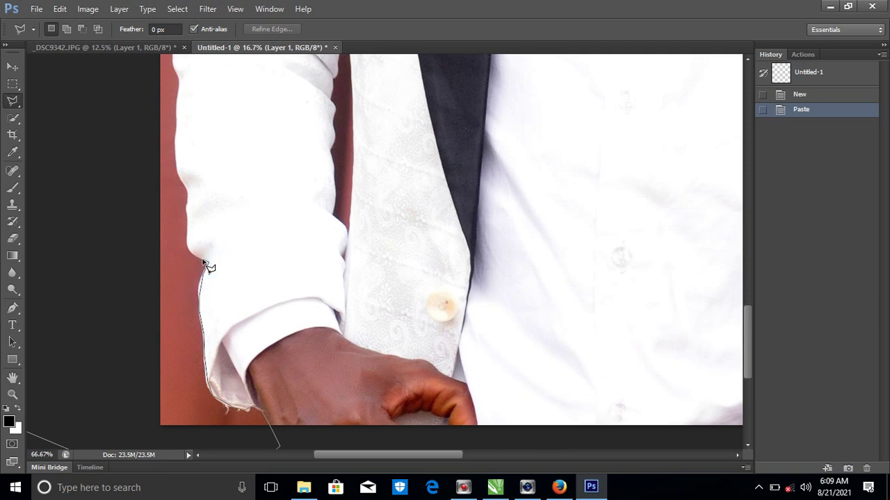
click(203, 261)
click(186, 238)
click(188, 204)
click(178, 171)
click(176, 153)
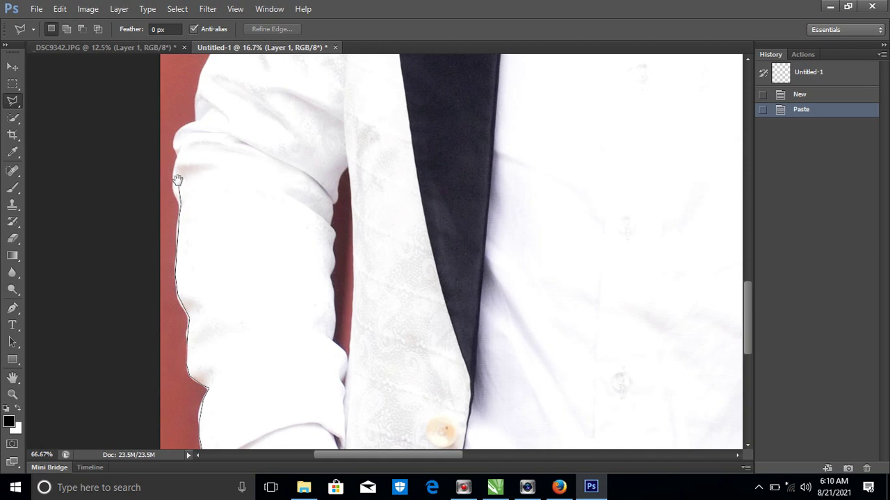
Continue the outline up the arm to the top of the shoulder.
drag(178, 180, 186, 294)
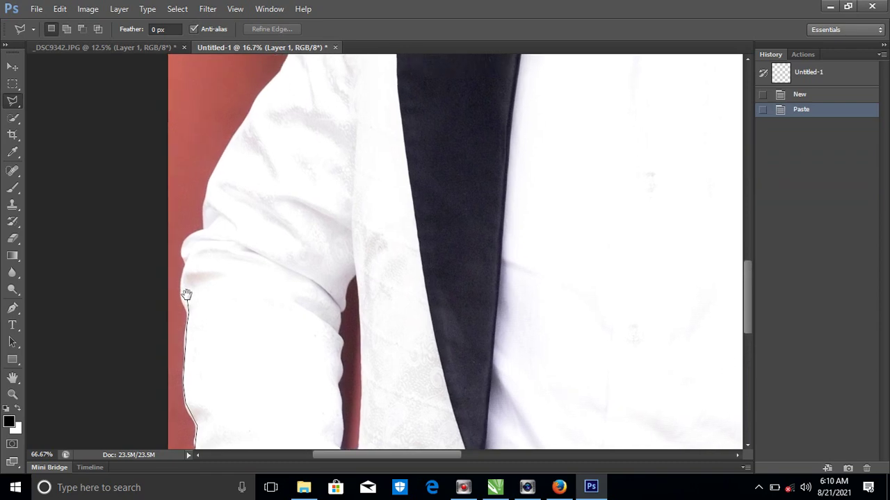
mouse_move(186, 294)
mouse_down()
mouse_move(221, 161)
mouse_move(222, 265)
mouse_move(239, 129)
mouse_move(182, 310)
mouse_move(223, 304)
mouse_move(276, 161)
mouse_move(302, 177)
mouse_move(289, 201)
mouse_move(317, 155)
mouse_move(313, 178)
mouse_move(316, 156)
mouse_up()
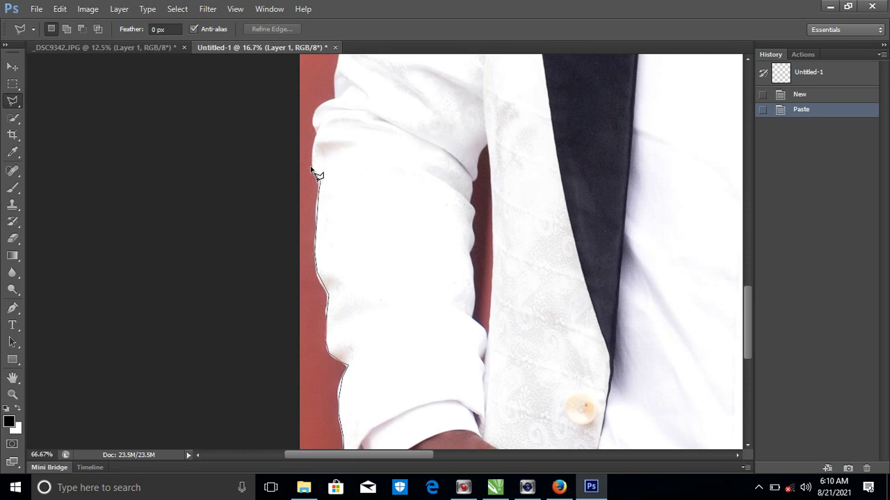
click(312, 167)
click(313, 149)
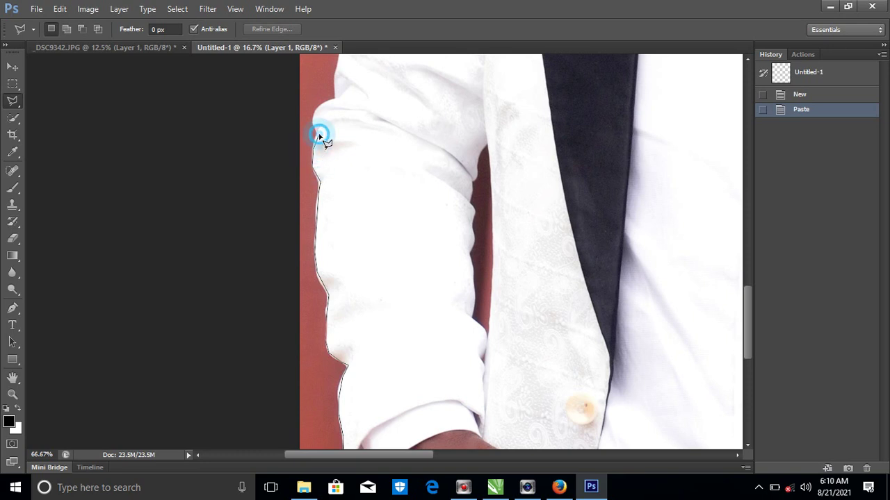
click(317, 124)
click(317, 113)
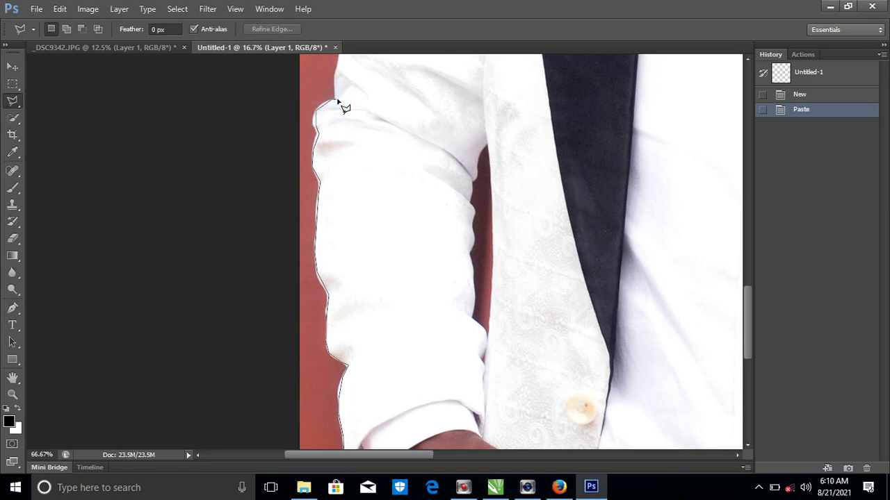
click(337, 98)
mouse_move(347, 74)
mouse_down()
mouse_move(322, 131)
mouse_move(308, 229)
mouse_move(312, 324)
mouse_up()
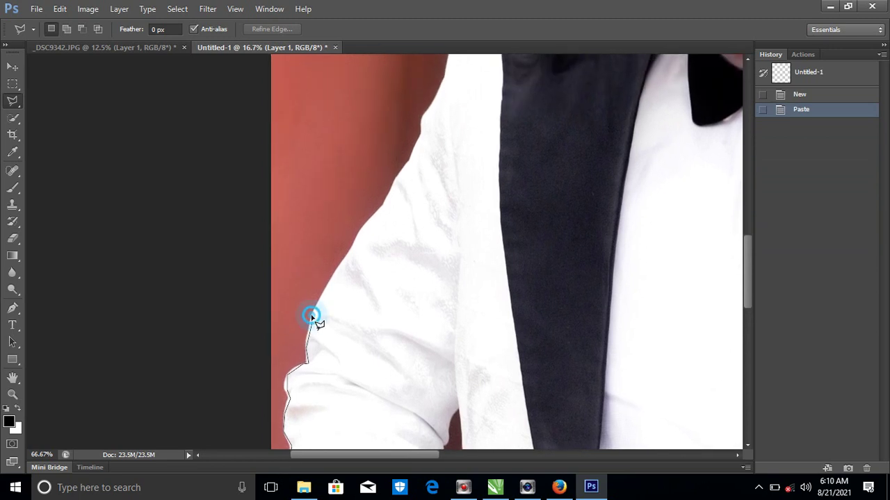
click(333, 279)
click(391, 190)
click(408, 167)
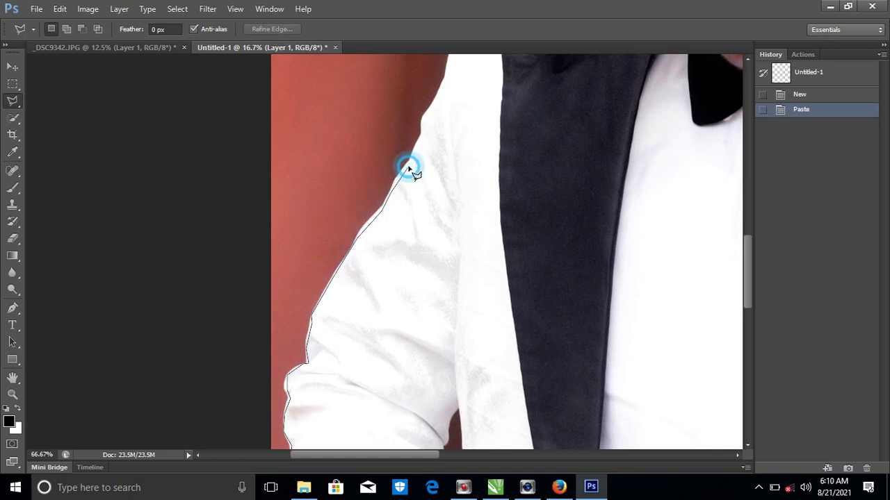
click(420, 139)
click(425, 120)
scroll(450, 93, up, 1)
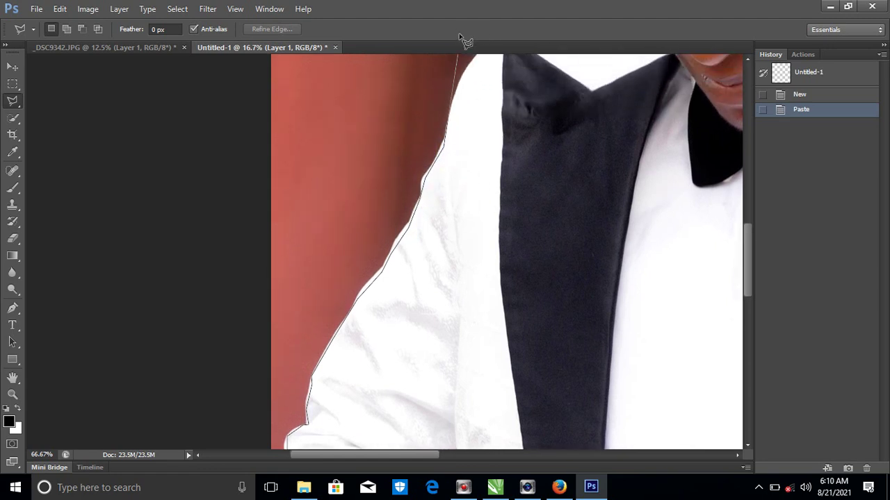
scroll(455, 125, up, 2)
click(455, 120)
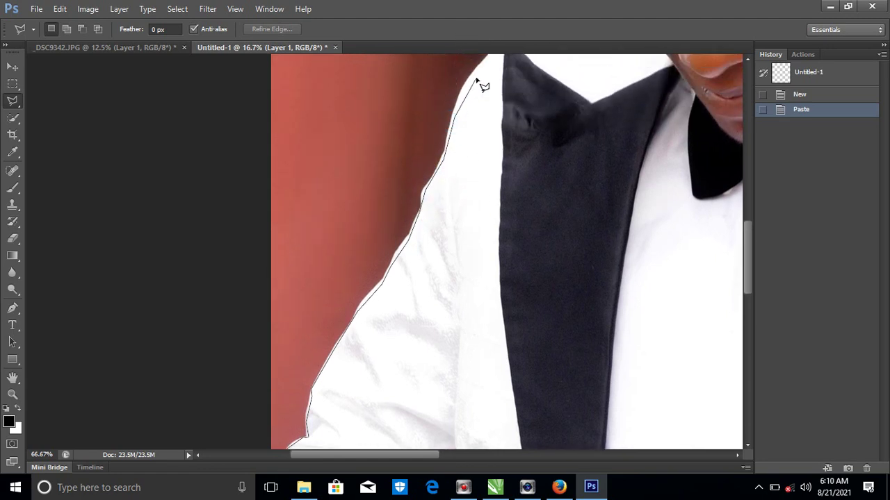
click(497, 55)
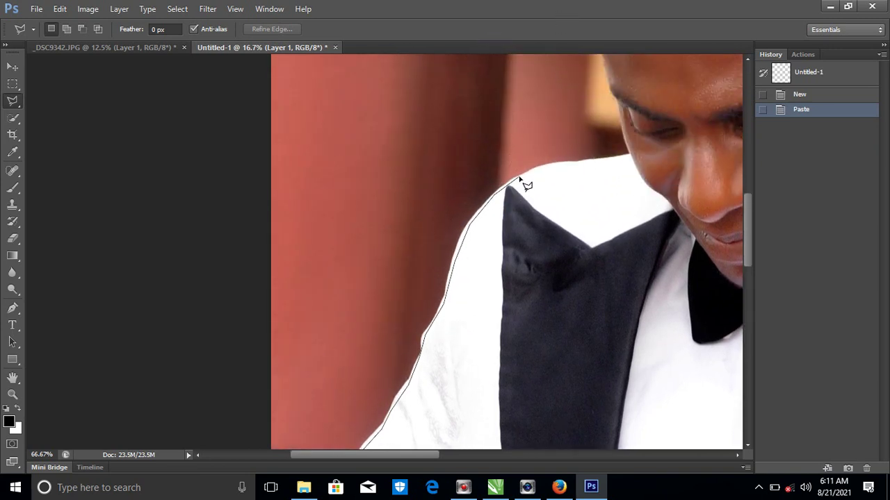
Trace across the shoulder to the neck, up the head, and out around the photo.
click(518, 175)
click(558, 165)
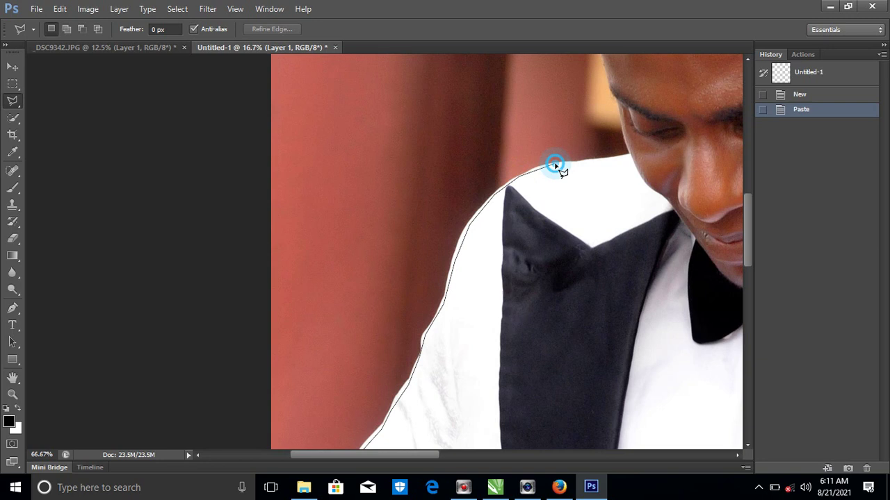
click(593, 164)
click(631, 159)
click(618, 100)
scroll(618, 100, up, 3)
scroll(638, 282, up, 2)
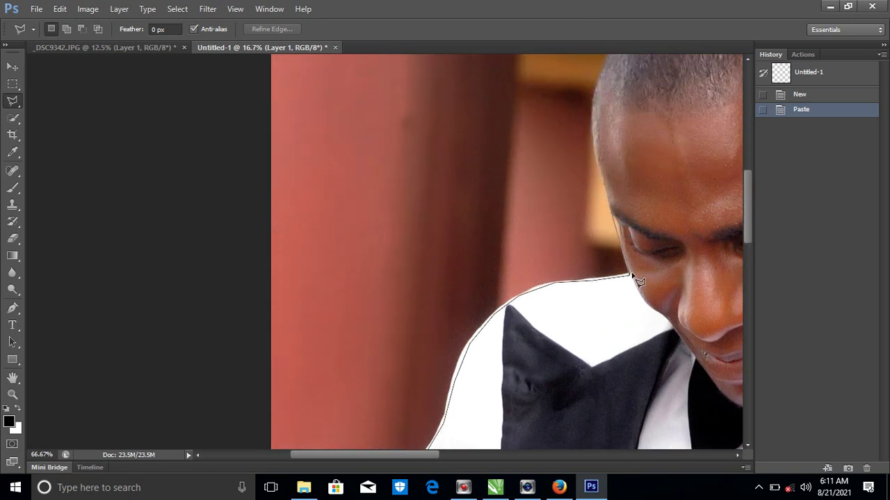
click(593, 134)
click(595, 102)
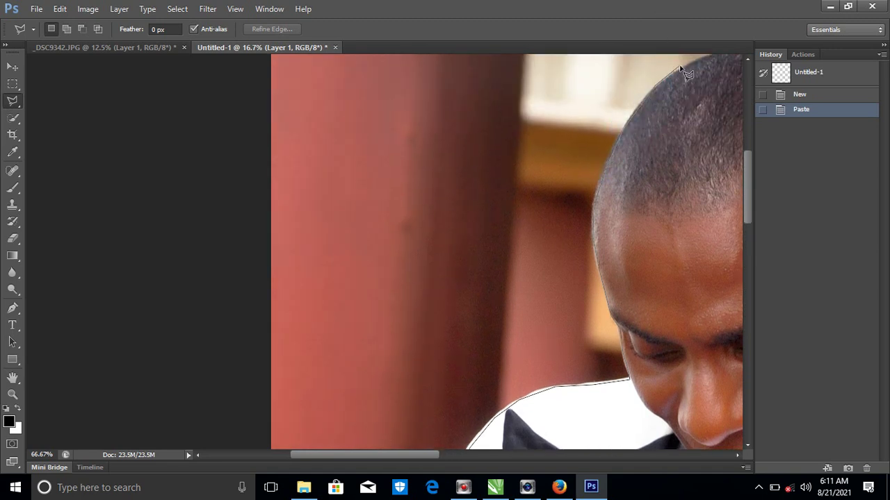
click(676, 70)
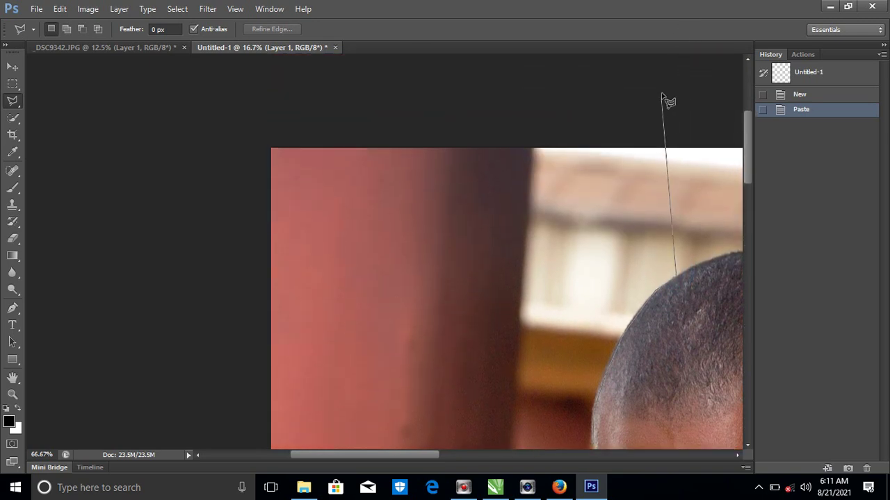
click(667, 85)
click(89, 104)
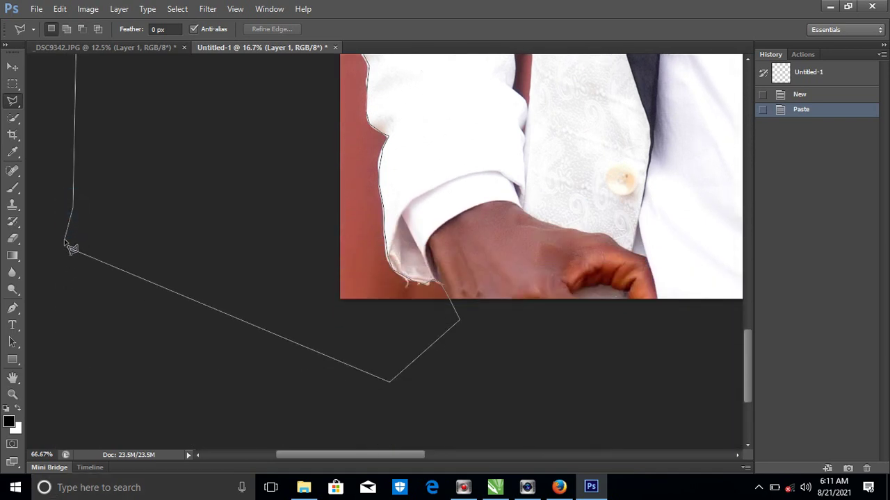
Close the selection, feather it 2 pixels, delete the background, and deselect.
click(70, 249)
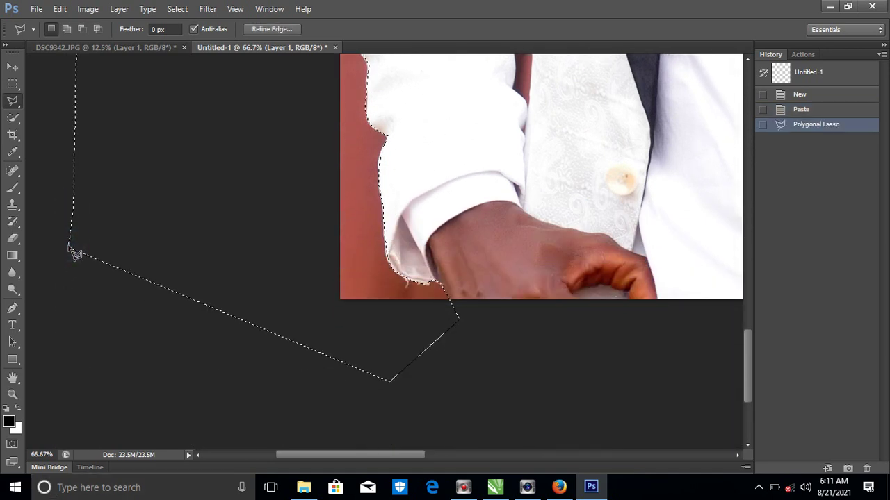
right_click(363, 222)
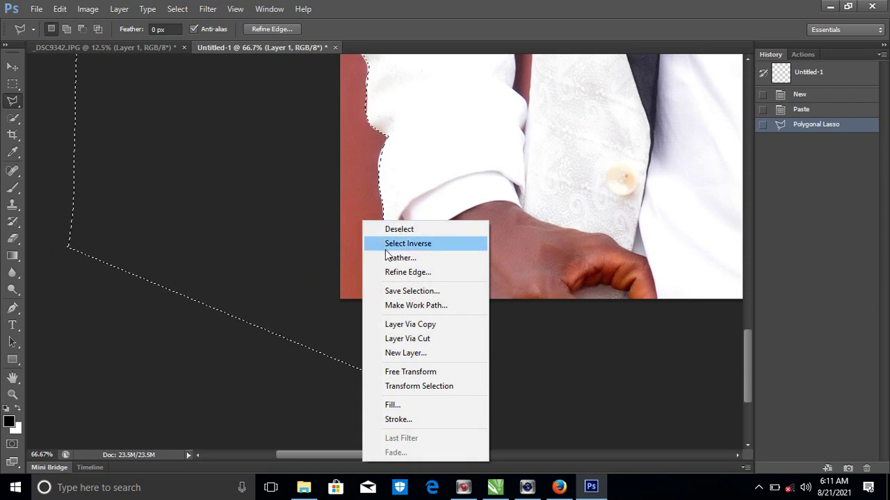
right_click(364, 165)
key(Escape)
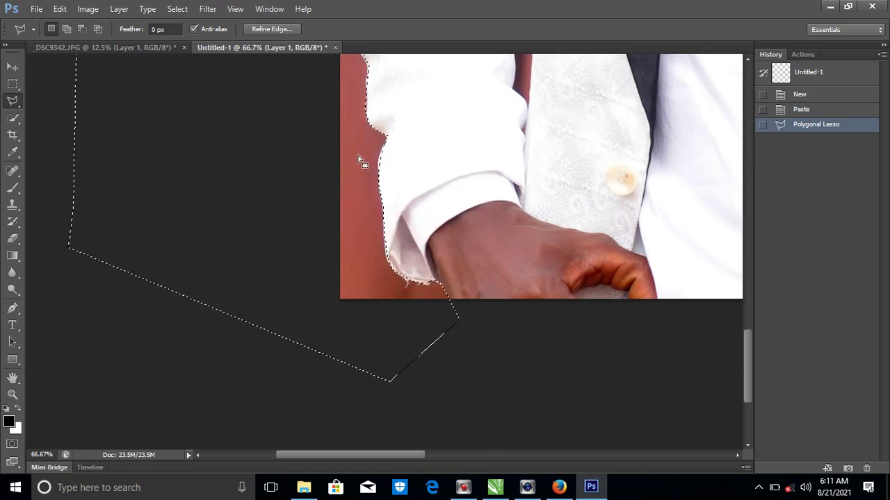
right_click(358, 158)
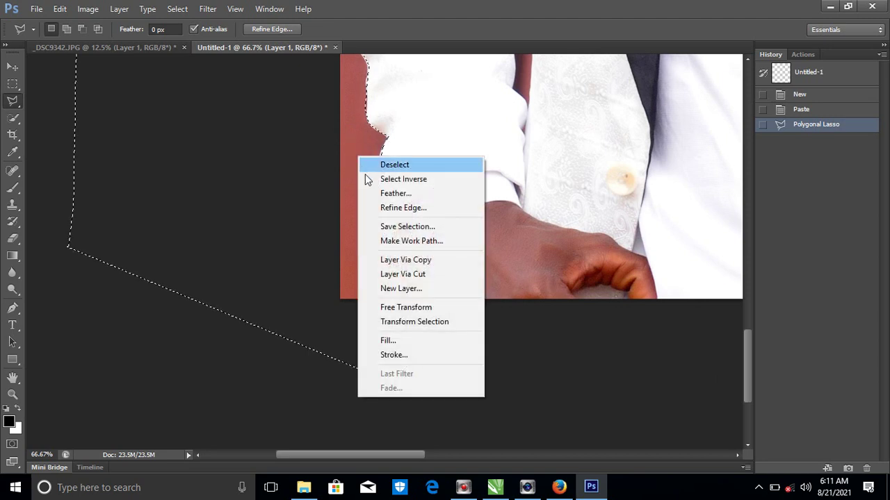
click(400, 195)
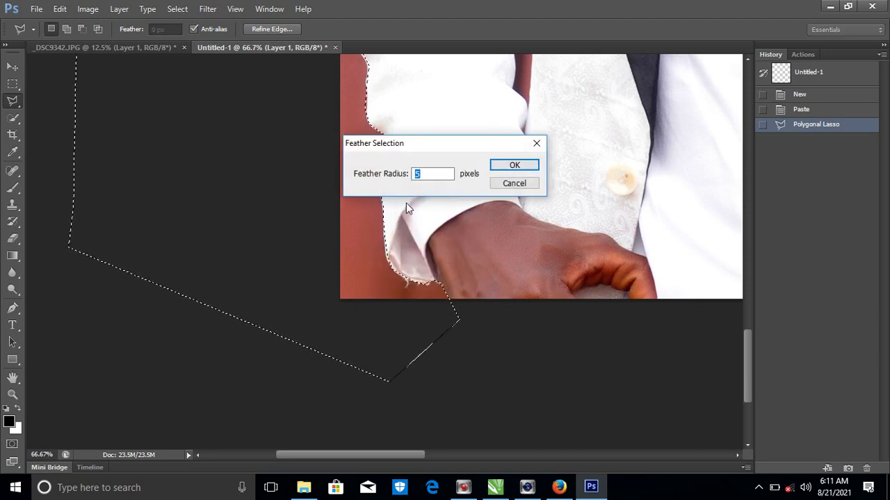
text(2)
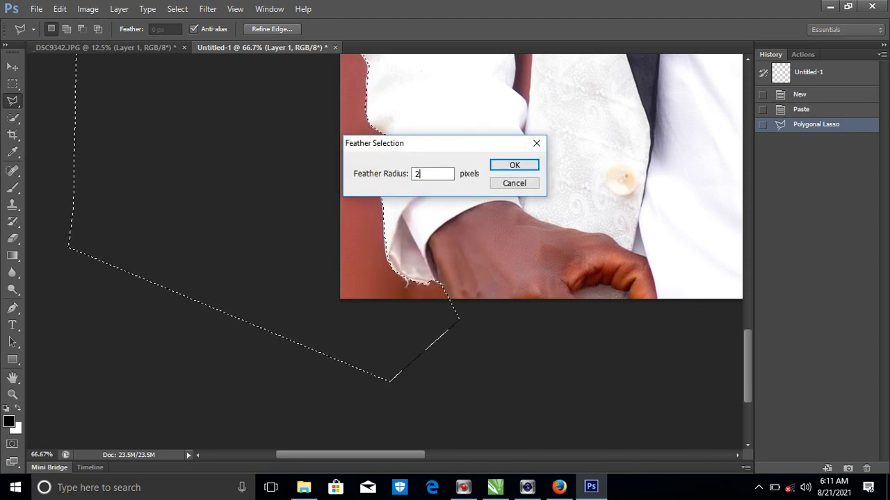
click(512, 167)
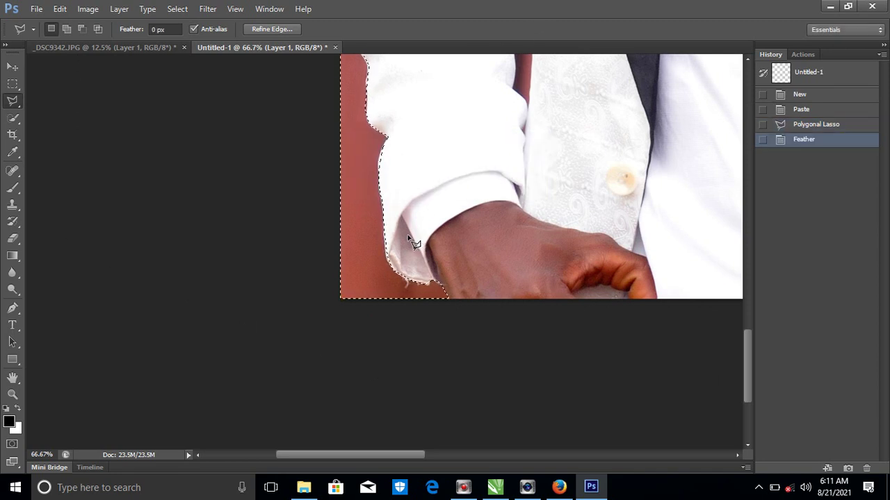
key(Delete)
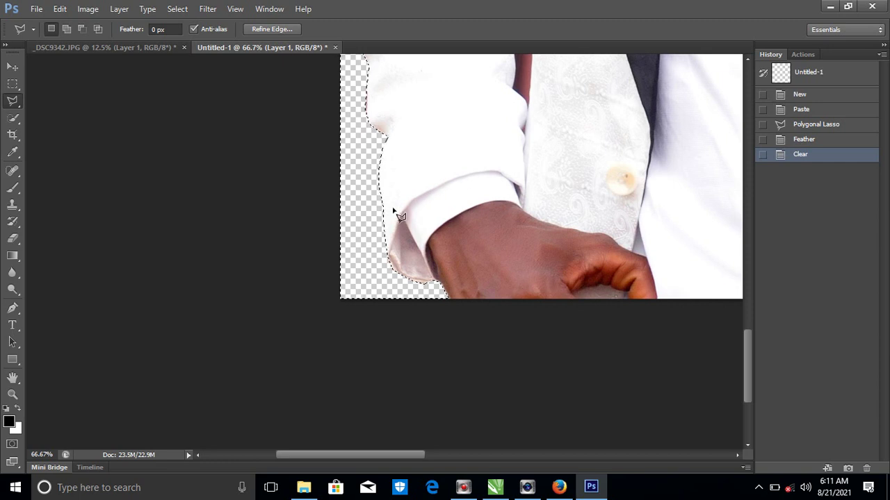
key(ctrl+d)
Zoom out and close a new lasso selection around the remaining left background strip.
alt+click(481, 198)
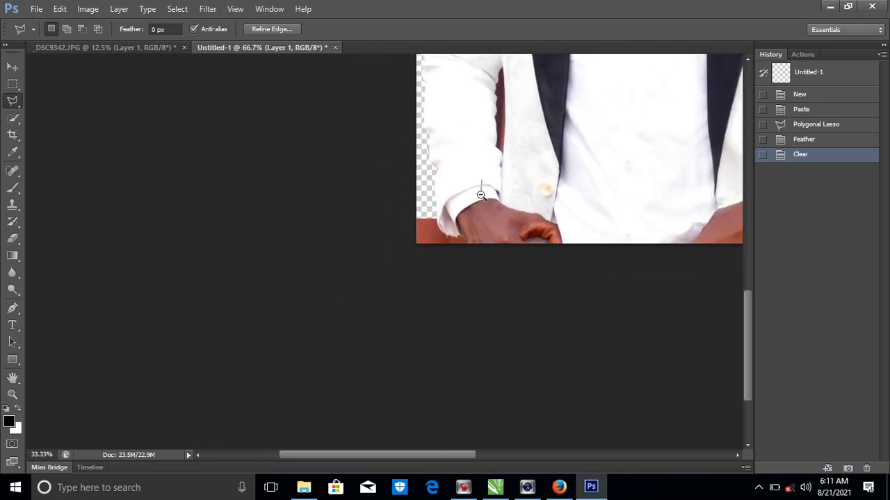
alt+click(481, 197)
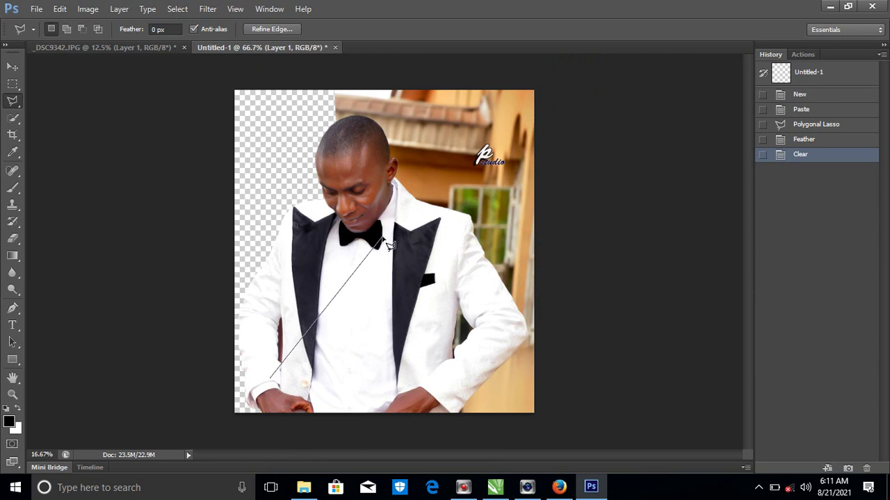
click(288, 296)
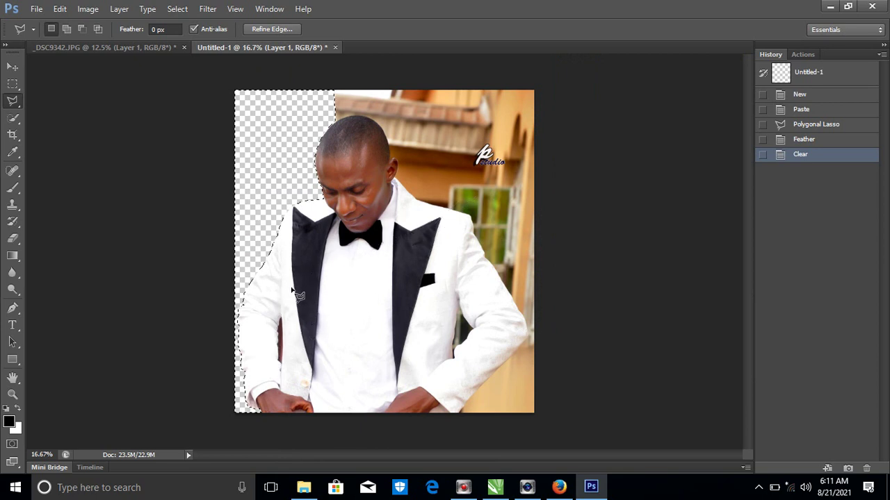
key(Return)
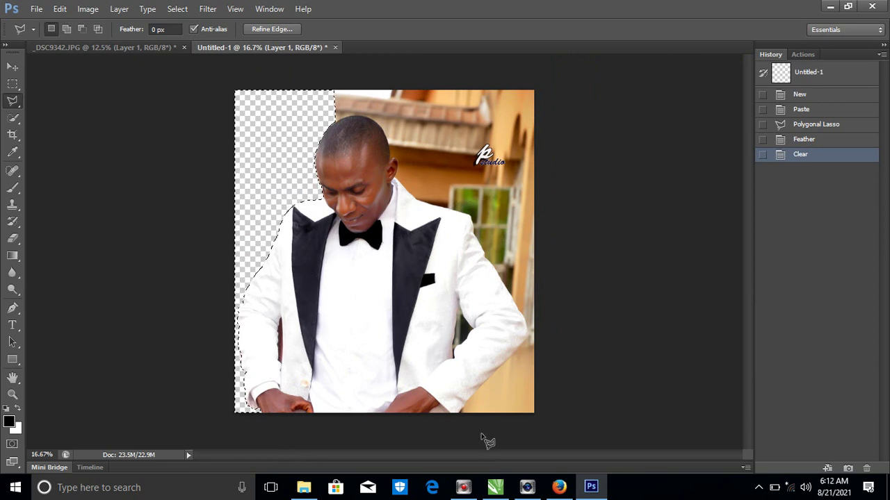
With the Polygonal Lasso, outline the right background from below the photo up the arm and jacket to the shoulder.
click(606, 273)
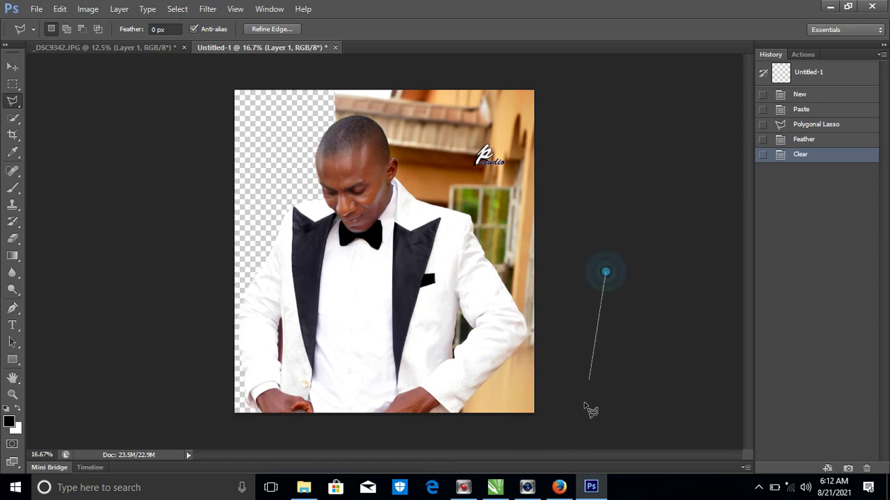
click(583, 427)
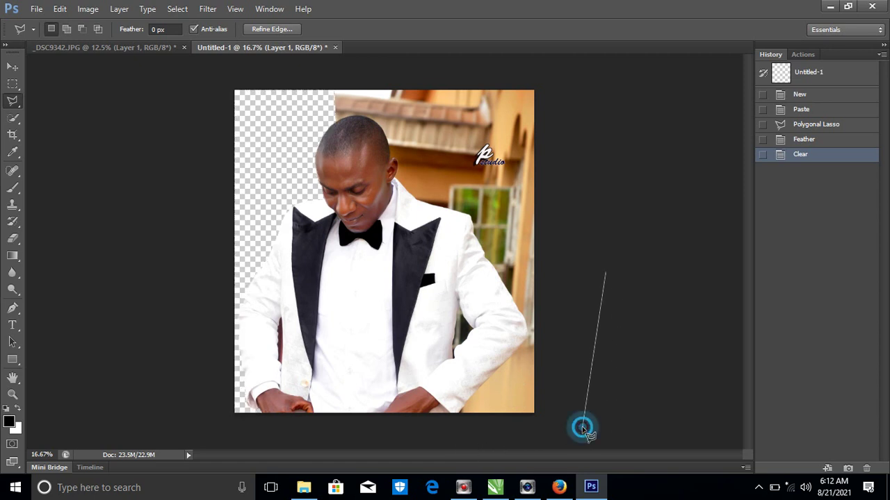
click(458, 417)
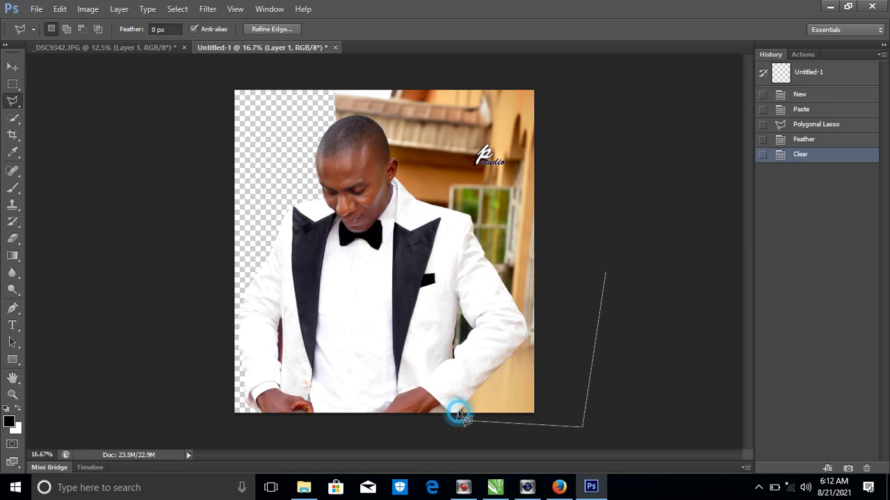
click(476, 389)
click(509, 361)
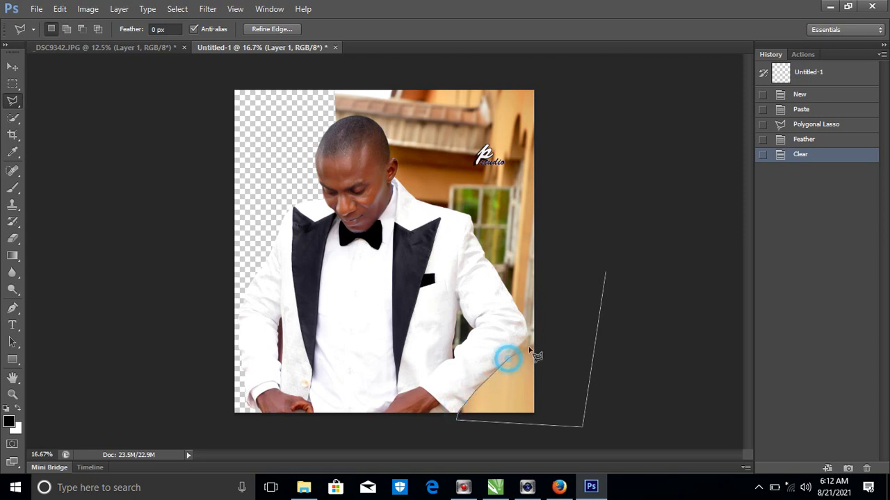
click(526, 340)
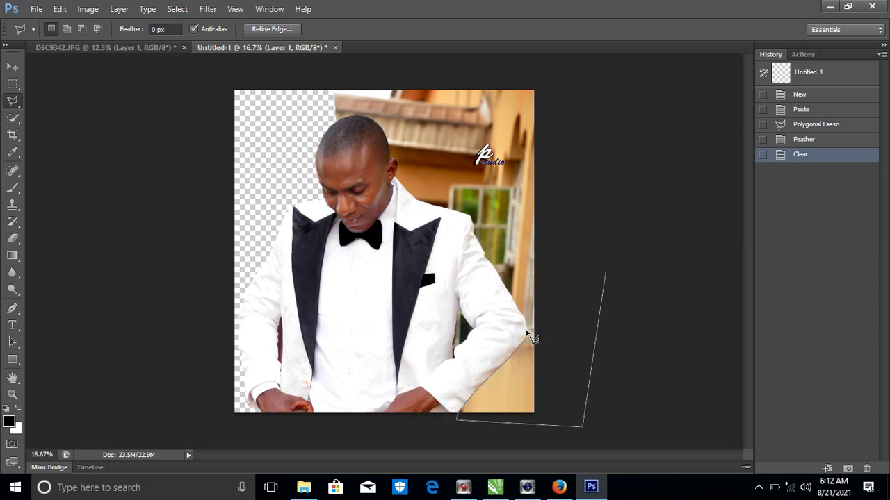
click(527, 329)
click(520, 314)
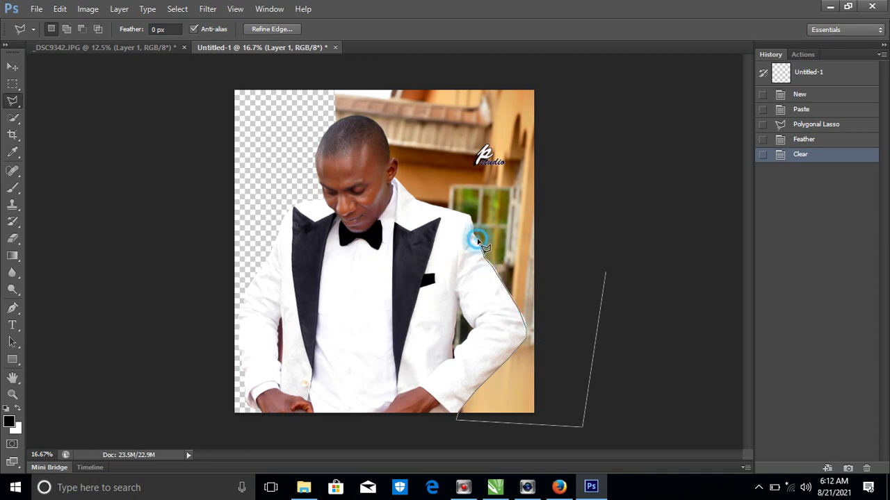
click(478, 240)
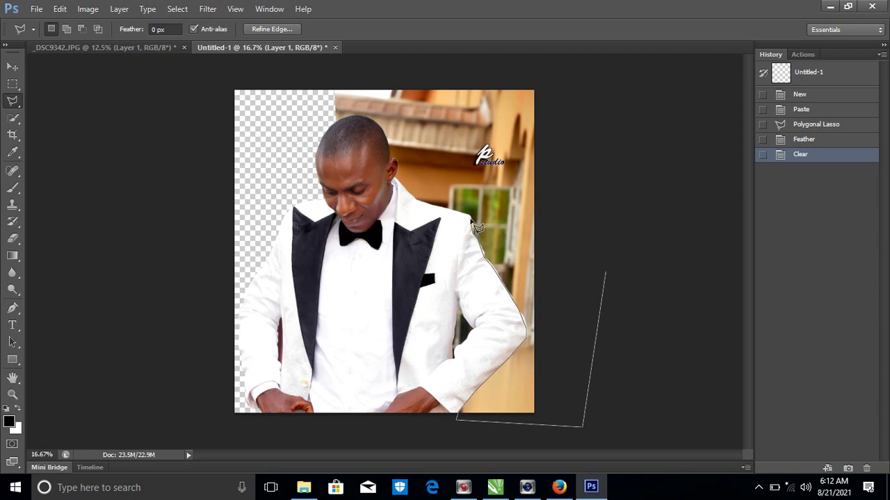
click(474, 225)
click(468, 217)
click(422, 203)
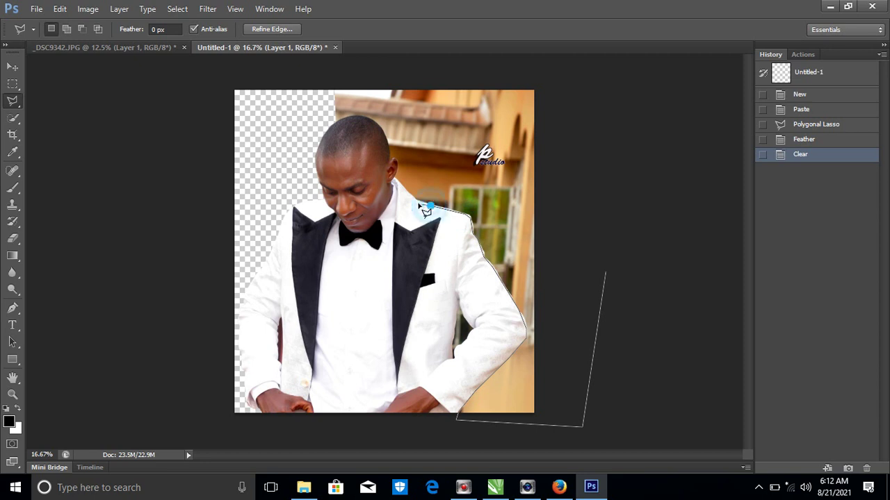
click(410, 197)
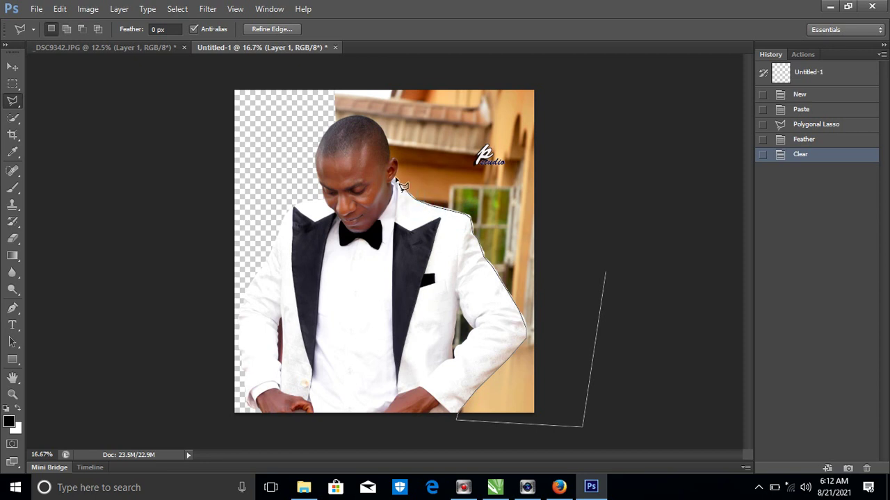
Continue the outline up the neck, over the head and across above the photo, closing it.
click(396, 179)
click(397, 166)
click(396, 161)
click(394, 159)
click(392, 164)
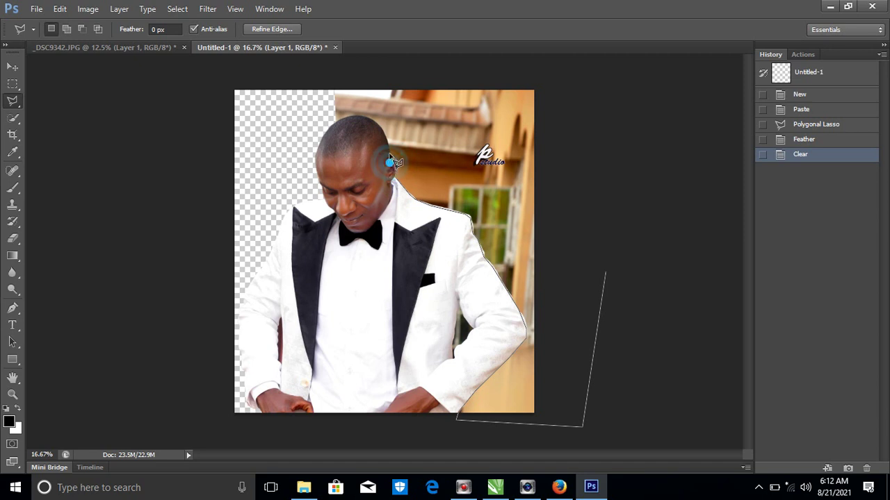
click(389, 148)
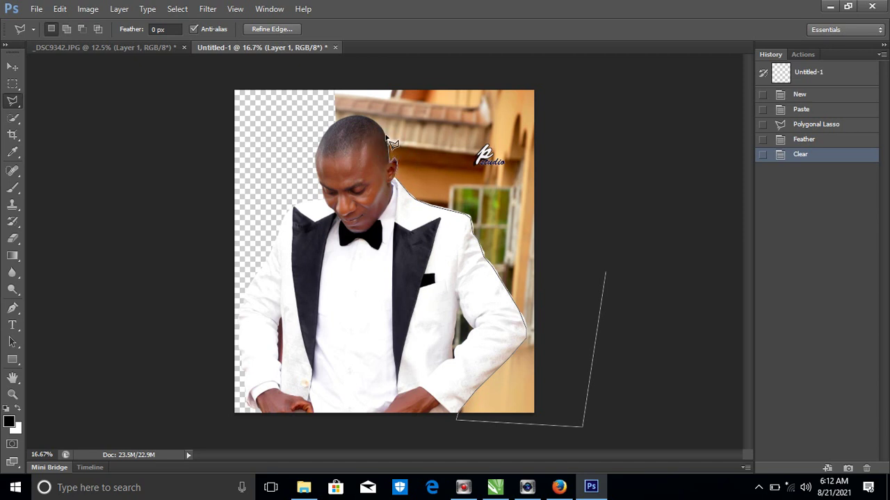
click(381, 133)
click(374, 123)
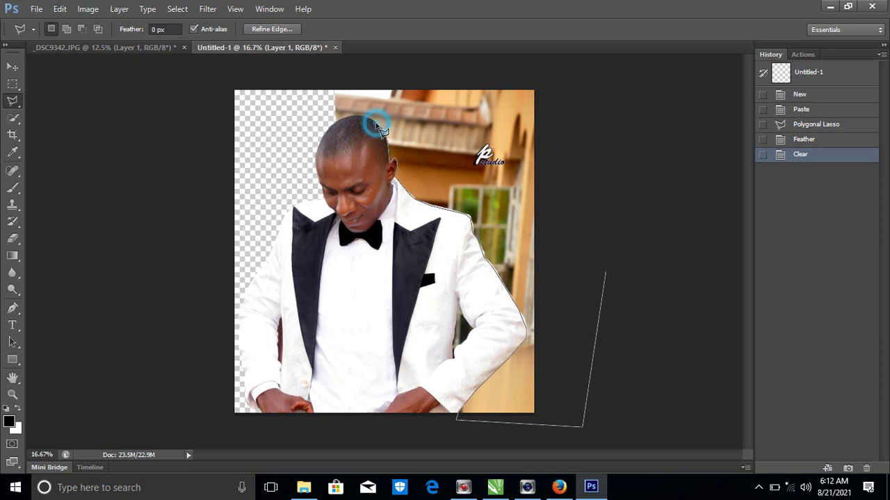
click(364, 123)
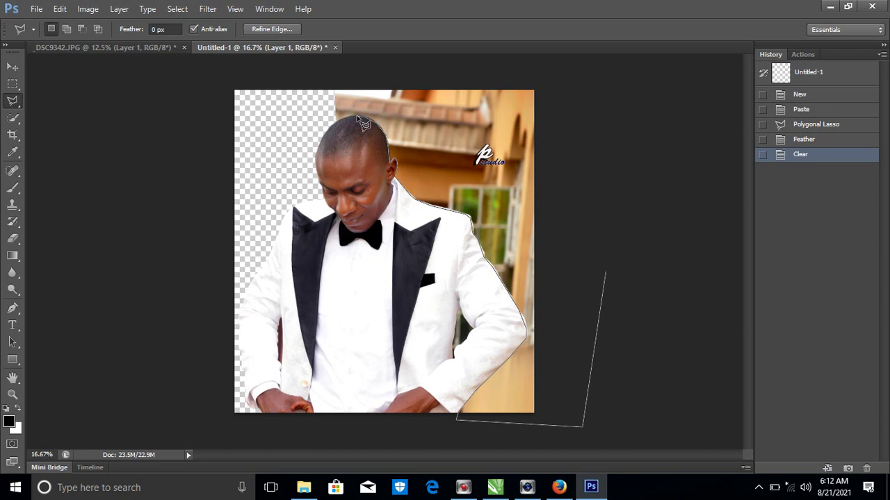
click(352, 125)
click(339, 120)
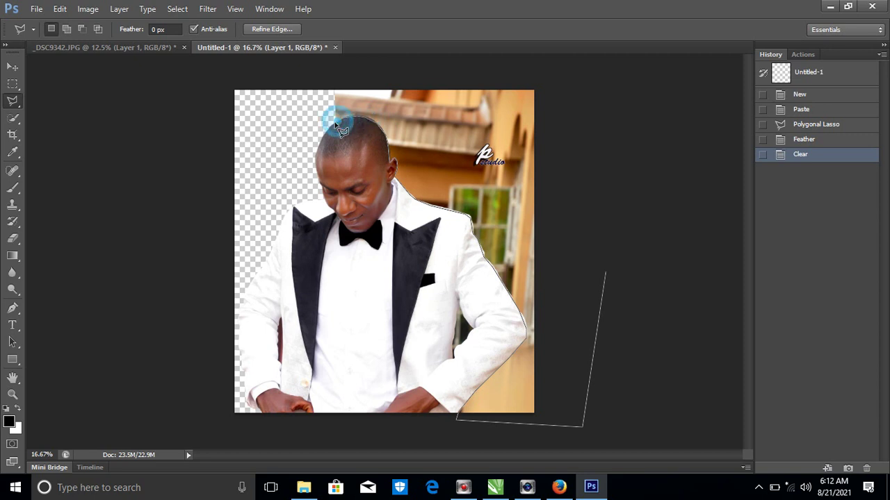
click(315, 101)
click(316, 69)
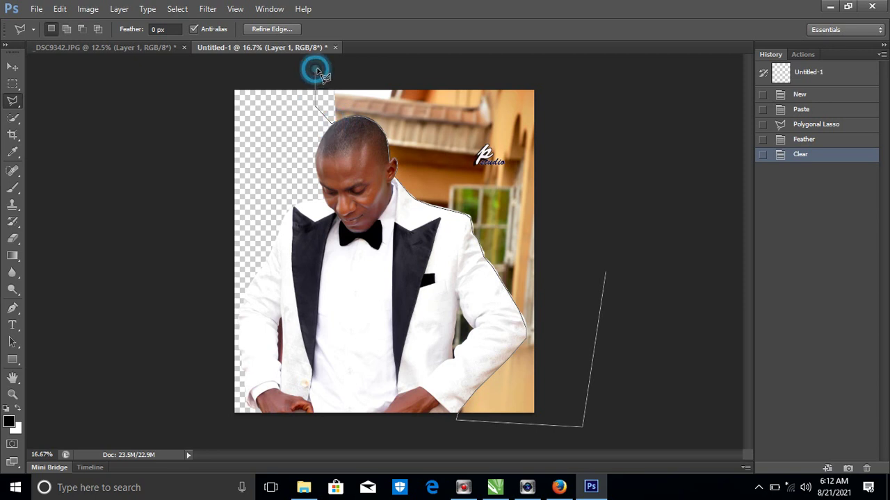
click(616, 63)
click(621, 205)
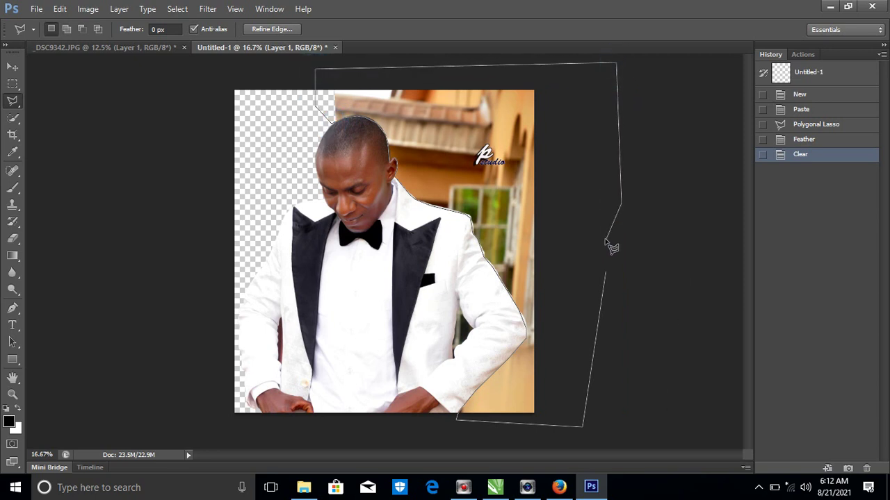
double_click(605, 241)
Feather the selection by 2 px twice and delete the selected background to transparency.
right_click(457, 89)
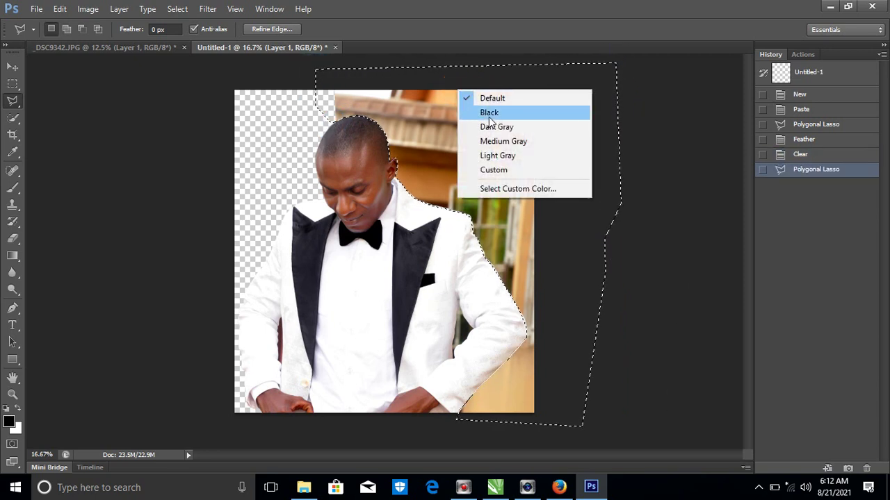
click(433, 119)
right_click(433, 119)
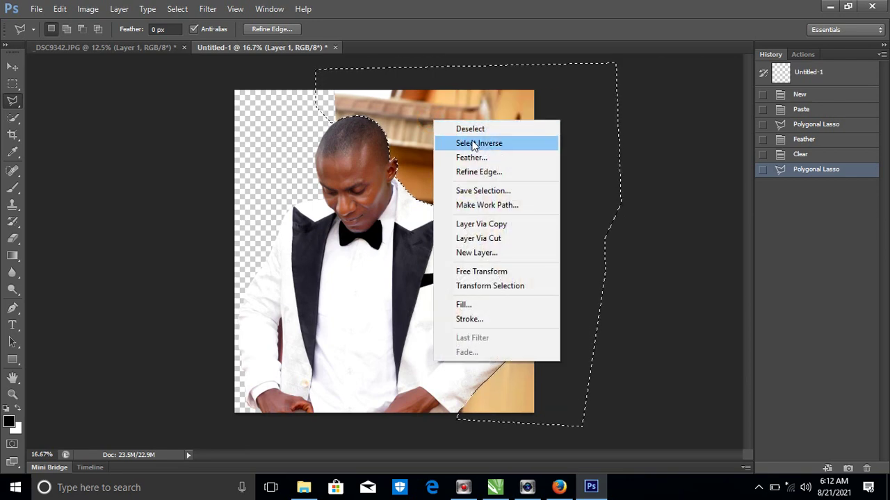
click(477, 158)
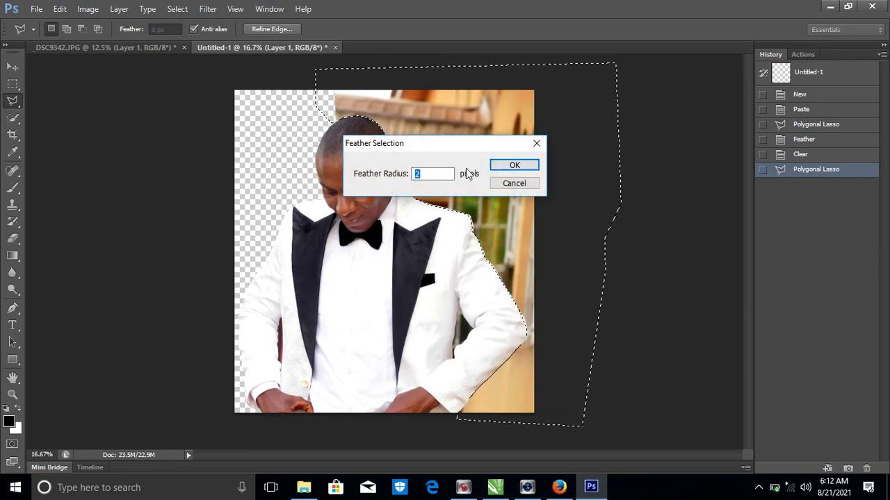
click(512, 165)
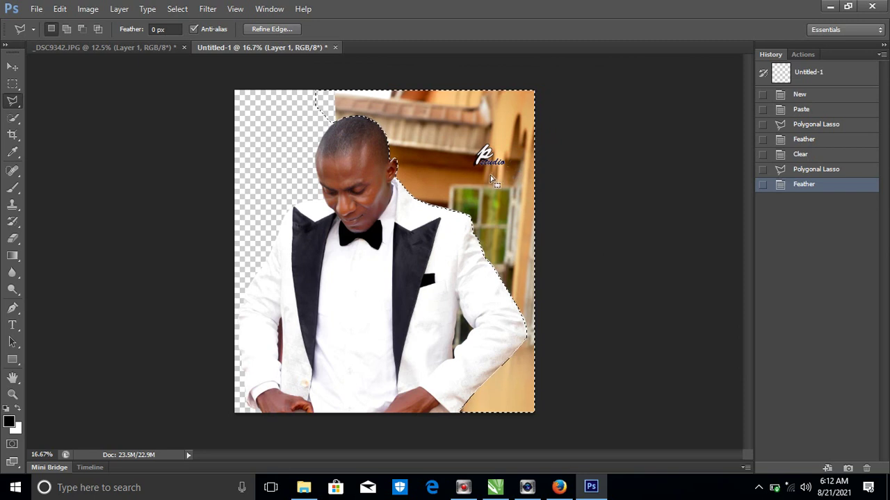
right_click(426, 135)
click(456, 169)
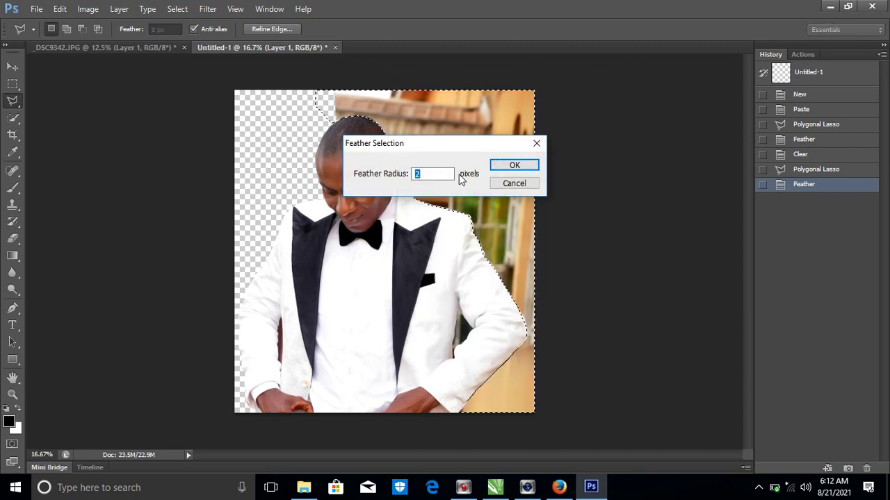
click(504, 168)
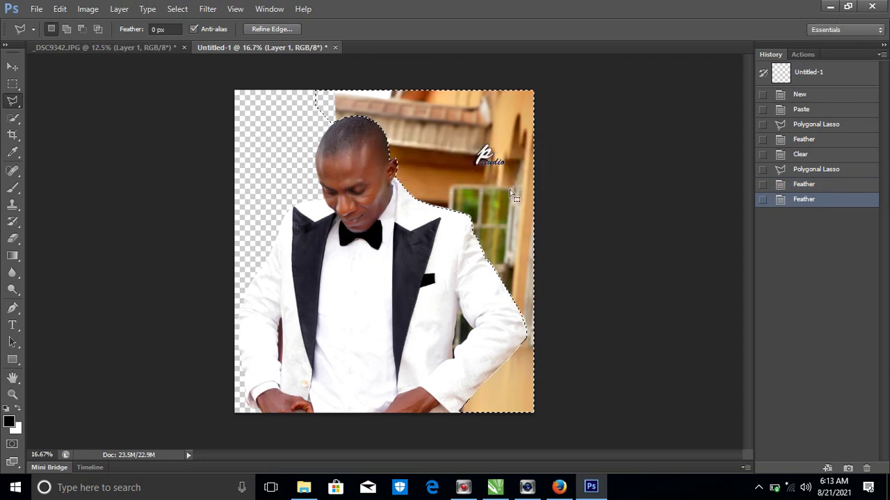
key(Delete)
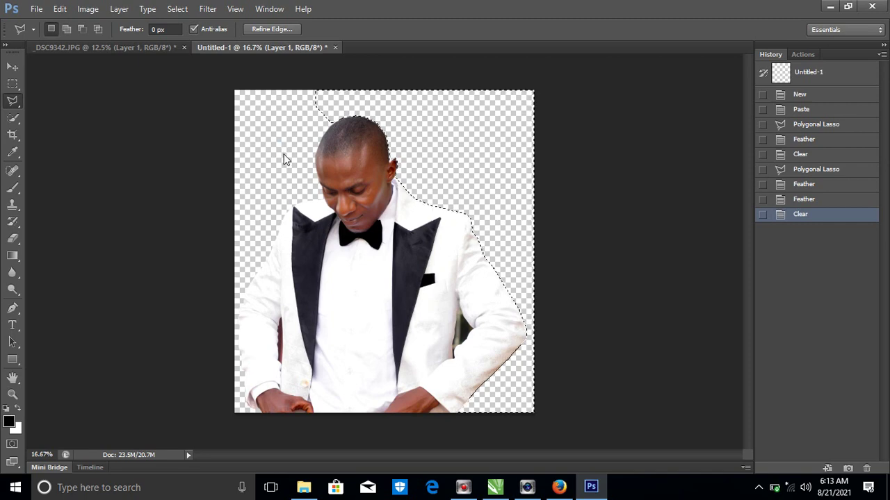
key(ctrl+s)
text(nwafafda pix)
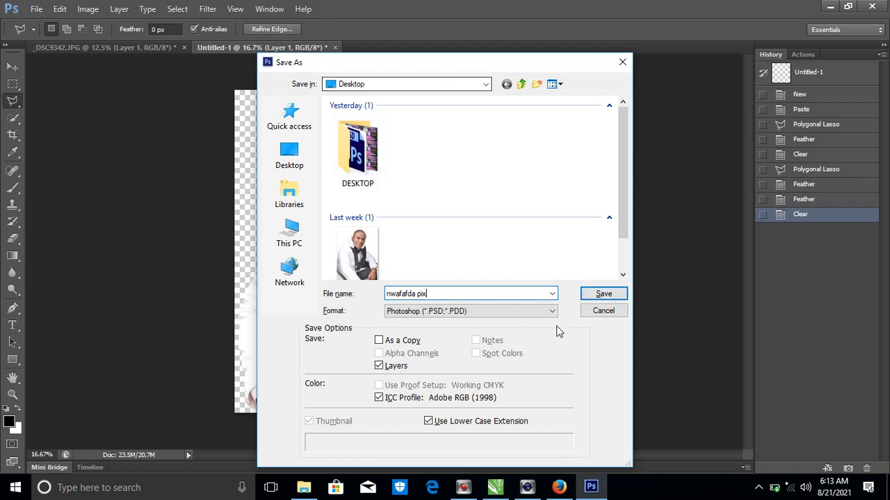
Save the cut-out to the Desktop as nwafafda pix.psd, accepting the Photoshop format options.
click(601, 296)
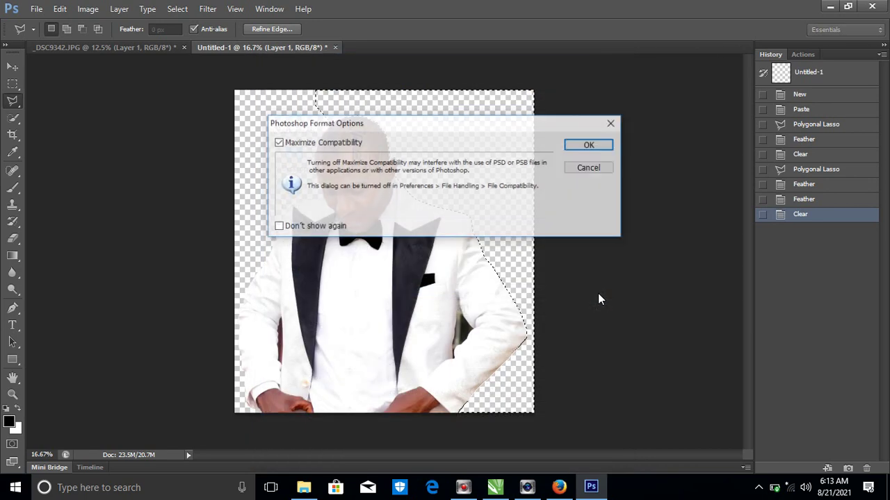
click(591, 145)
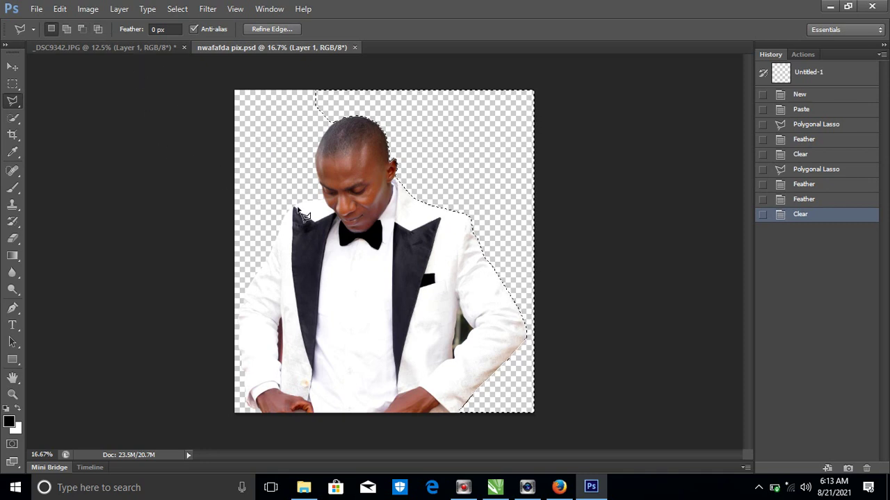
Deselect, then raise the Curves midpoint slightly to brighten the cut-out man.
key(ctrl+d)
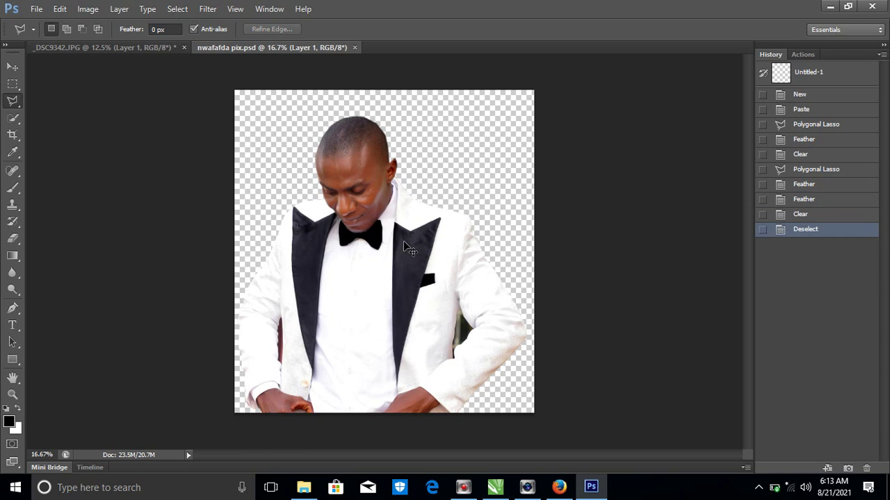
key(ctrl+m)
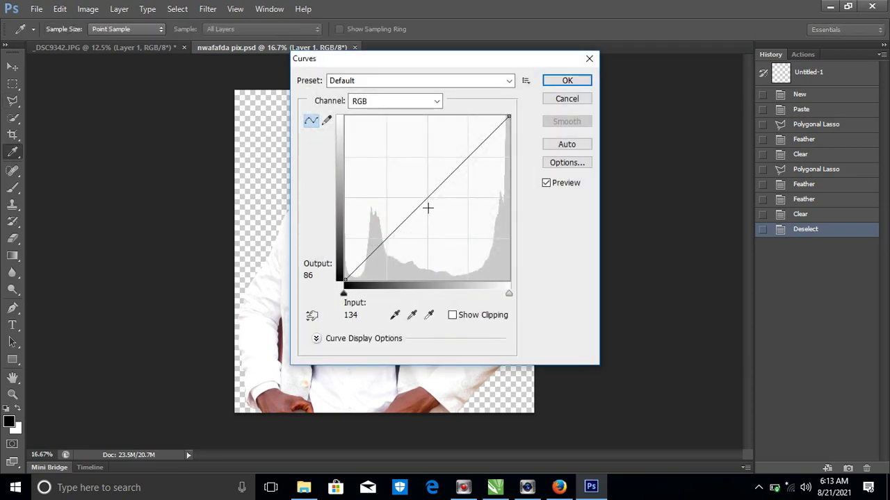
mouse_move(421, 66)
mouse_down()
mouse_move(568, 168)
mouse_move(644, 182)
mouse_up()
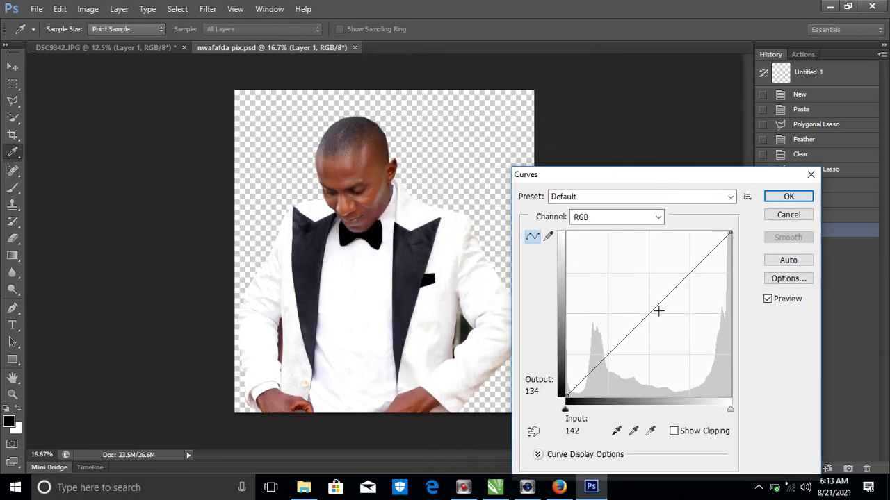
mouse_move(649, 315)
mouse_down()
mouse_move(639, 291)
mouse_move(665, 327)
mouse_move(649, 307)
mouse_up()
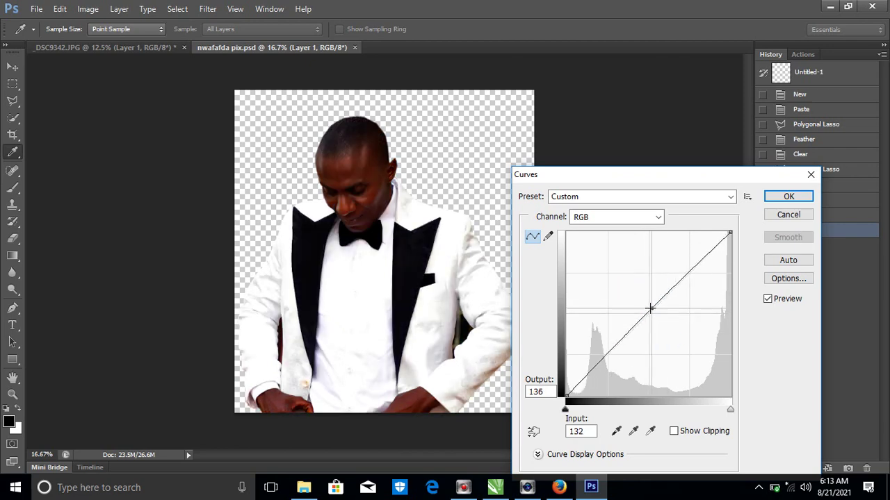
click(788, 197)
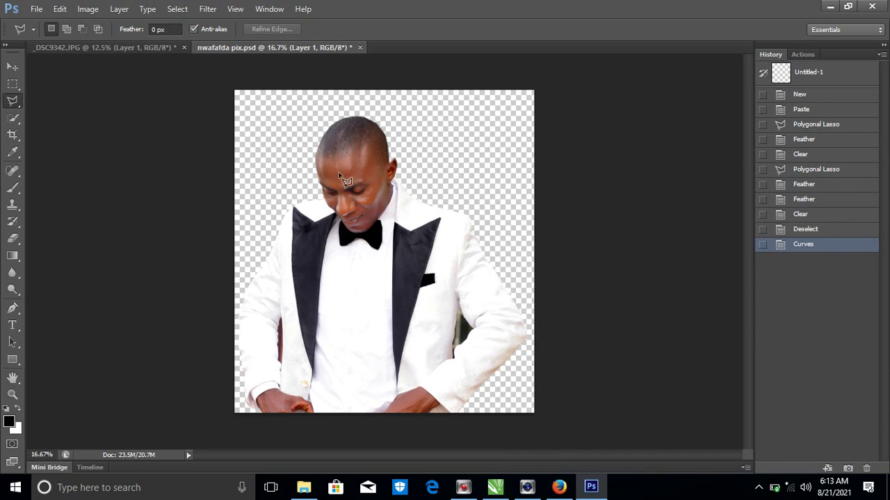
Close nwafafda pix with saving, then quit Photoshop without saving _DSC9342.JPG.
click(36, 10)
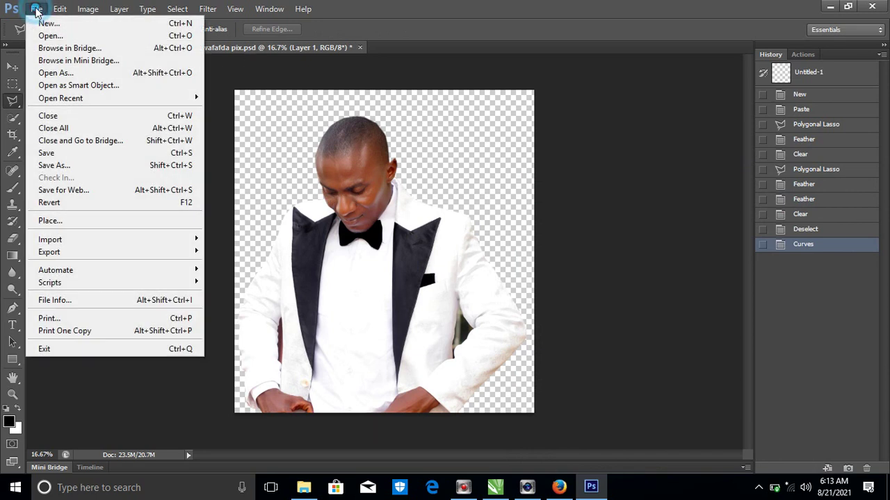
click(49, 116)
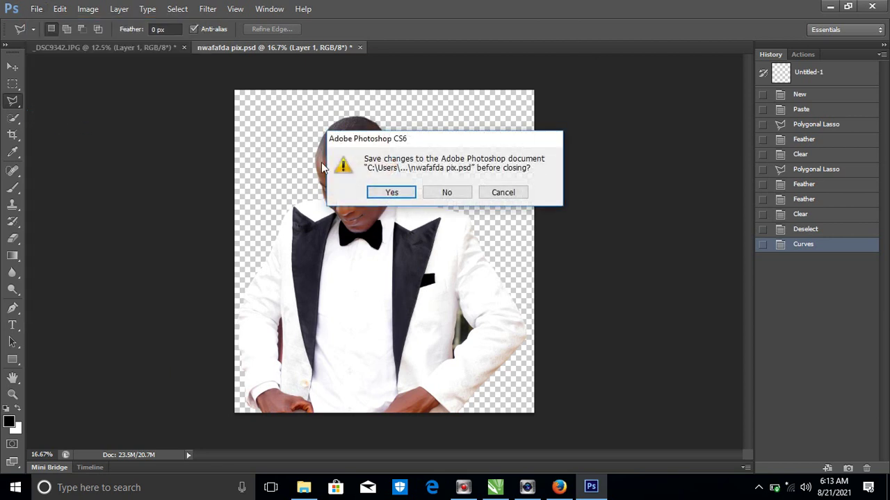
click(392, 192)
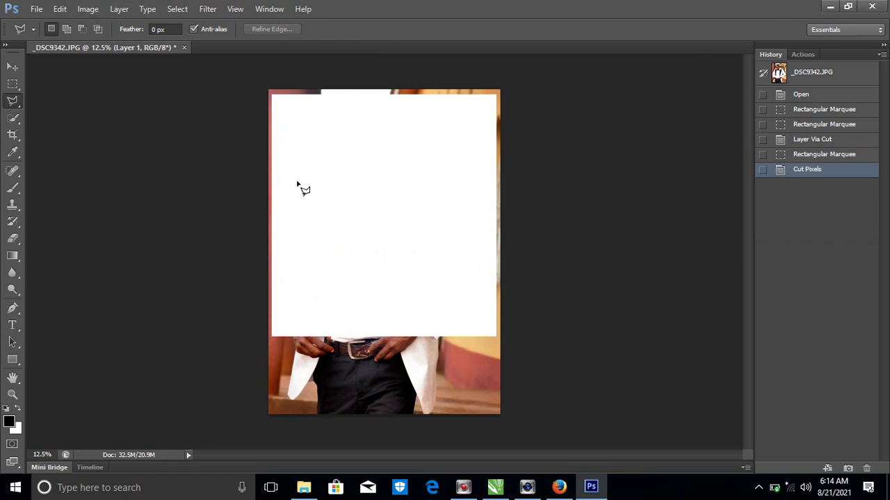
click(875, 8)
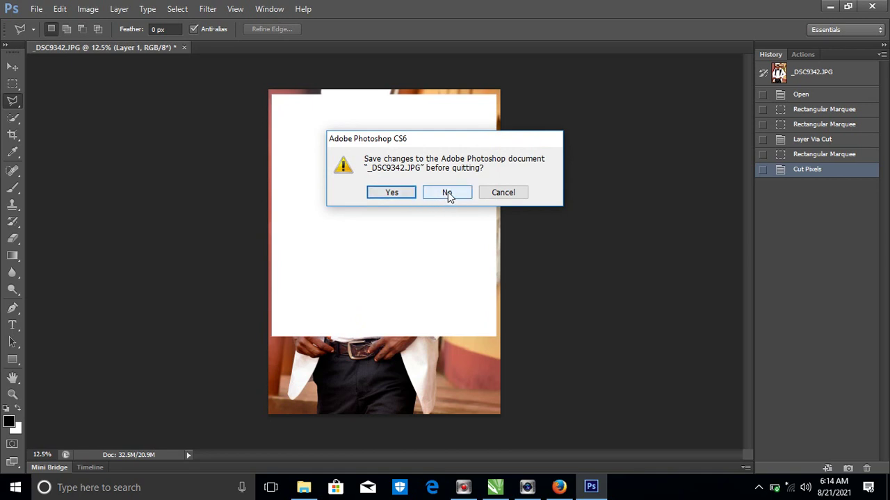
click(447, 194)
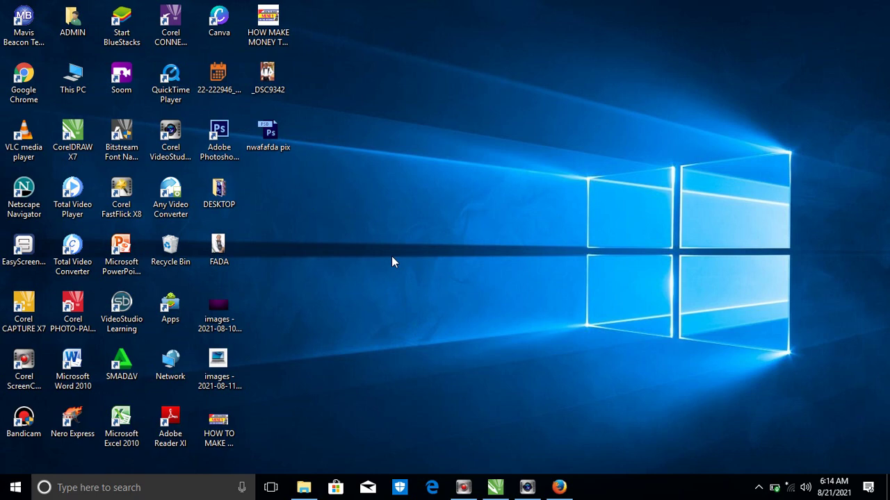
Delete the three old images from the CorelDRAW page.
click(495, 487)
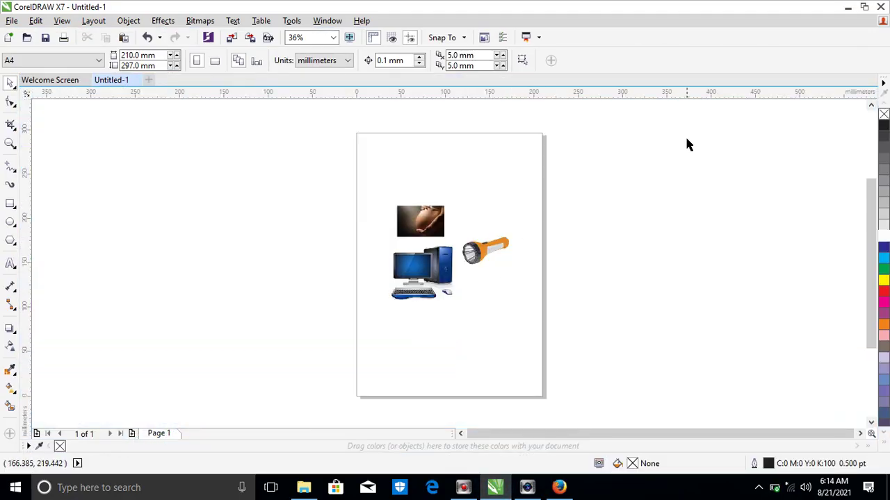
drag(685, 137, 301, 381)
key(Delete)
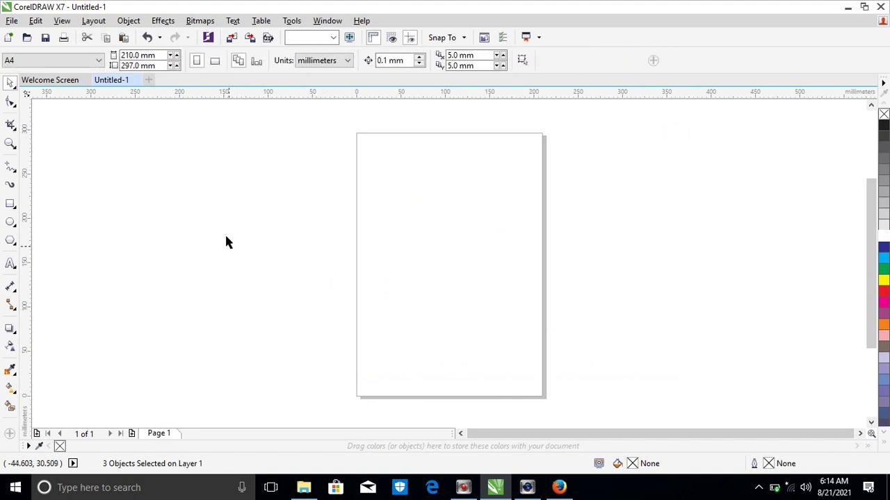
Import nwafafda pix from the Desktop and place it enlarged on the page.
right_click(231, 169)
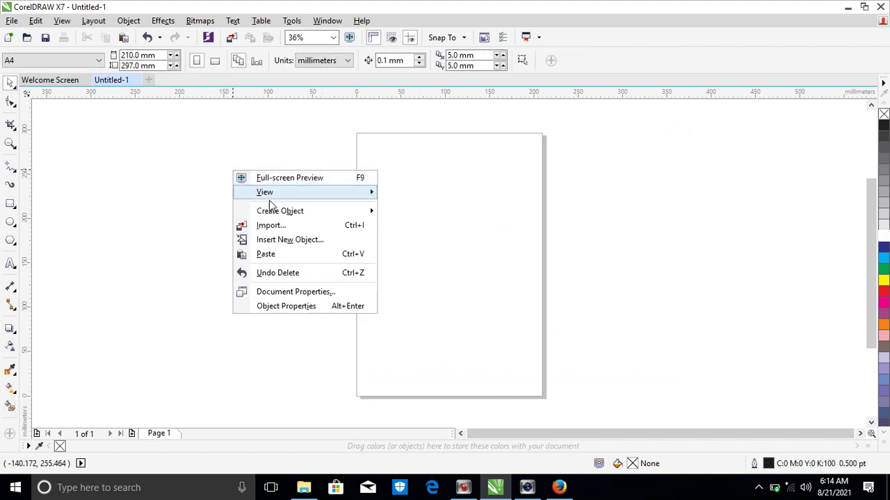
click(274, 228)
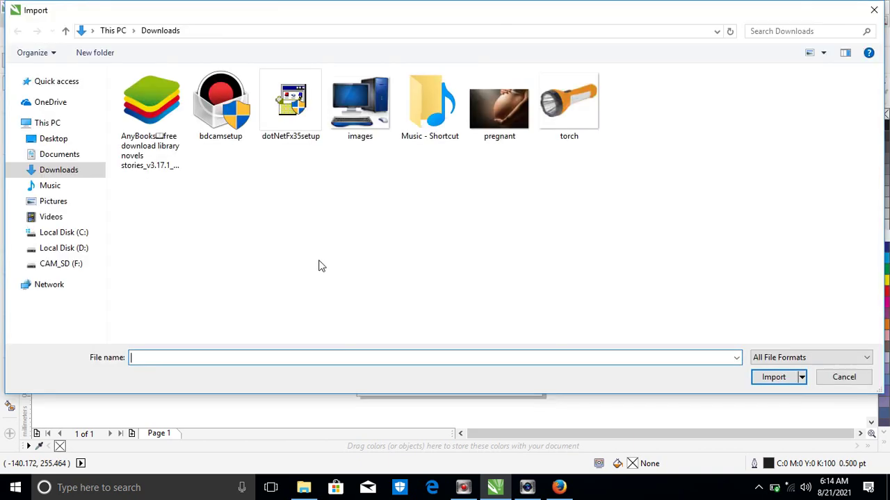
click(51, 139)
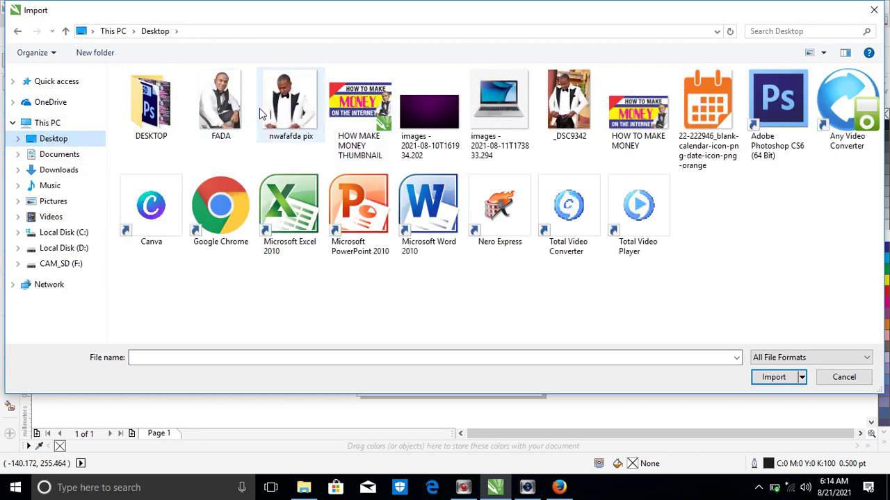
click(291, 117)
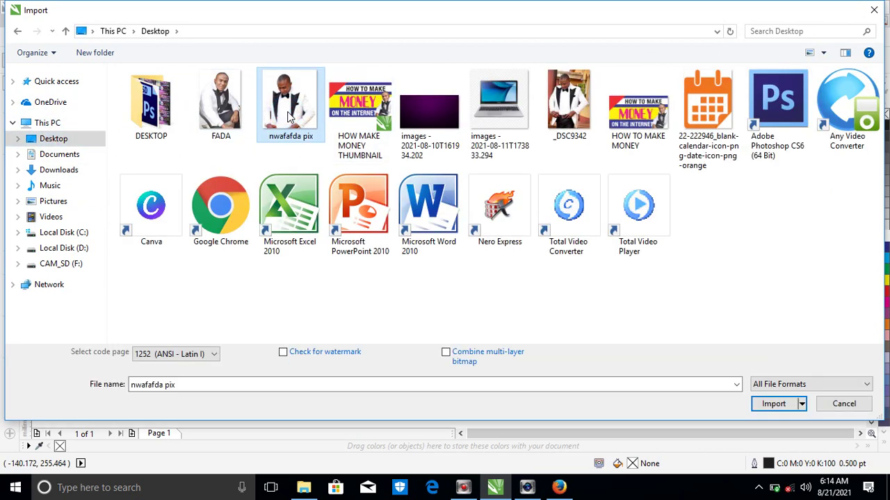
click(771, 401)
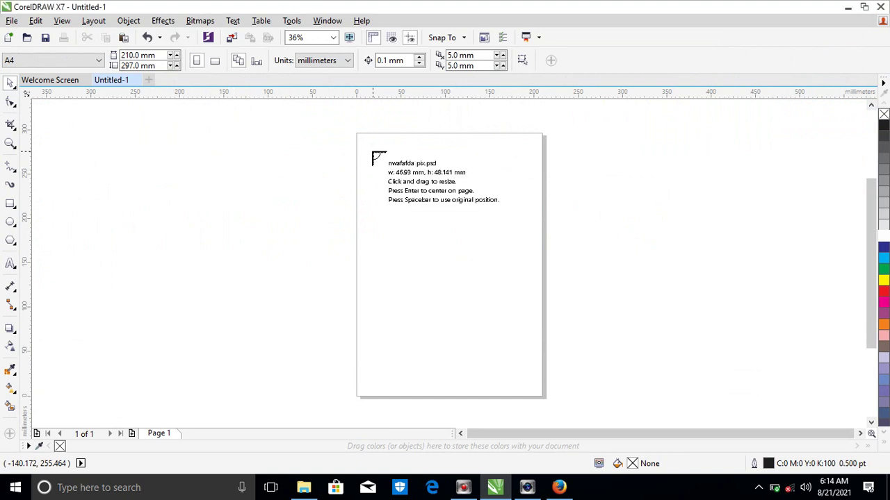
drag(367, 147, 548, 332)
drag(482, 260, 468, 274)
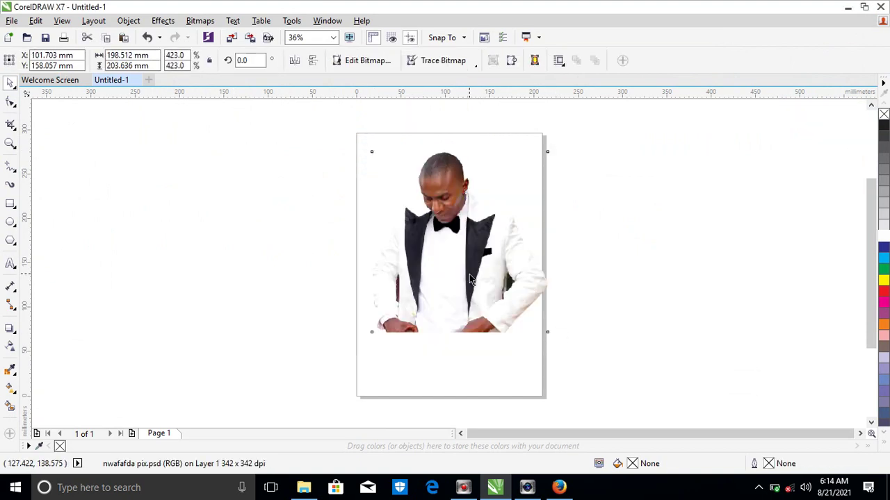
click(603, 256)
click(509, 135)
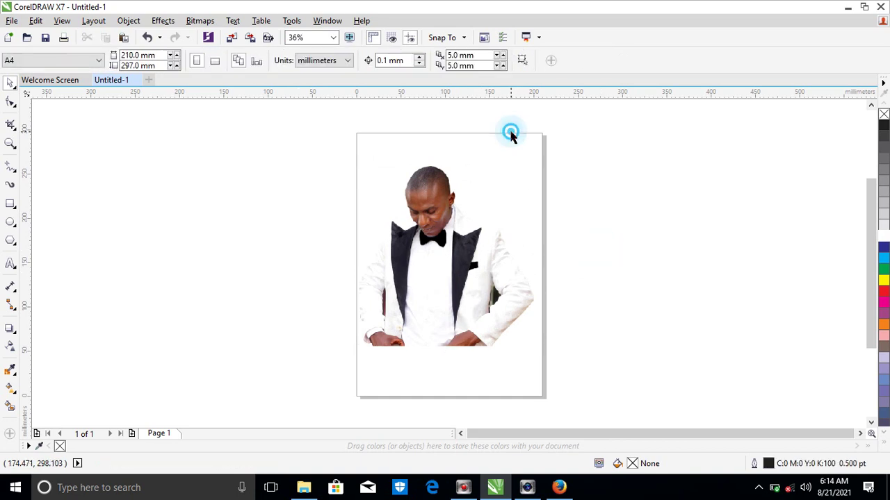
click(10, 205)
Add a page-sized cyan-filled rectangle and reposition the cutout over it.
double_click(10, 205)
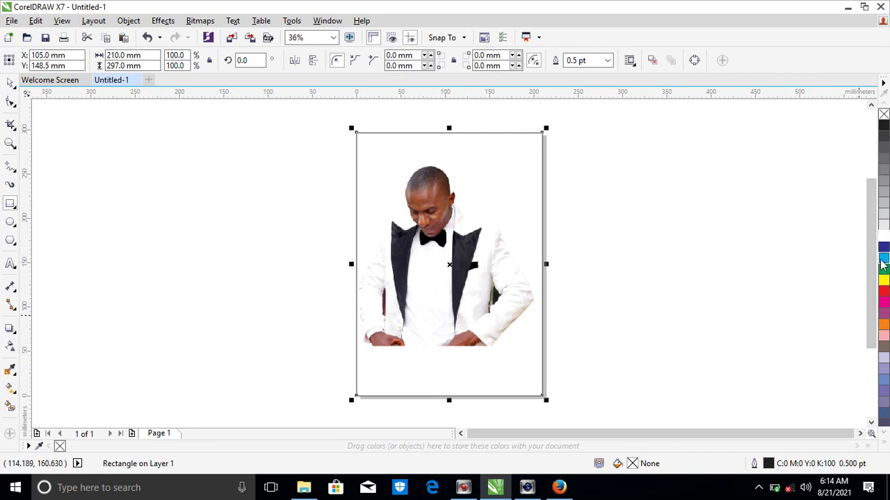
drag(883, 263, 420, 250)
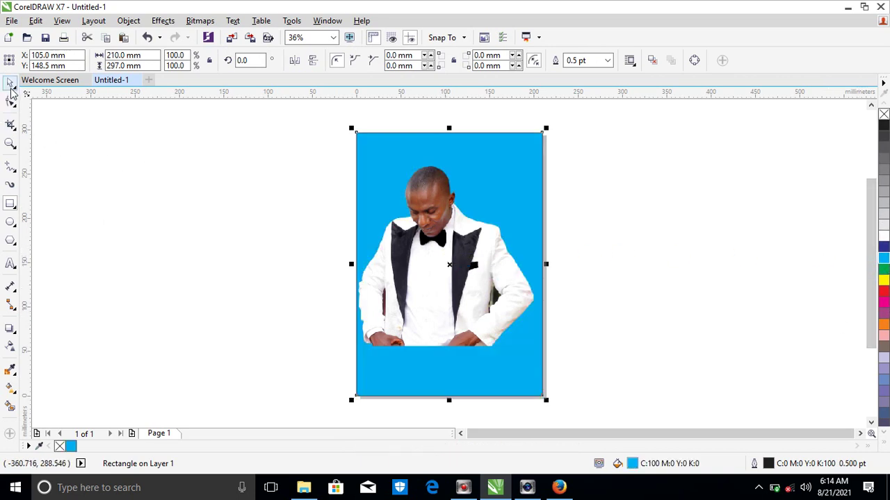
click(554, 212)
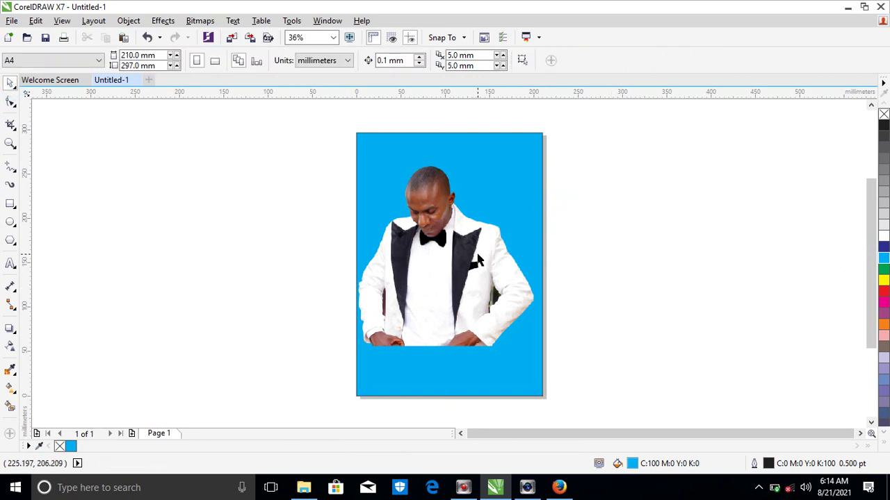
mouse_move(474, 256)
mouse_down()
mouse_move(505, 281)
mouse_move(473, 250)
mouse_move(466, 264)
mouse_move(619, 276)
mouse_move(450, 261)
mouse_up()
Import _DSC9342 from the Desktop, enlarge it to about 323.5%, and position it beside the cutout.
right_click(275, 178)
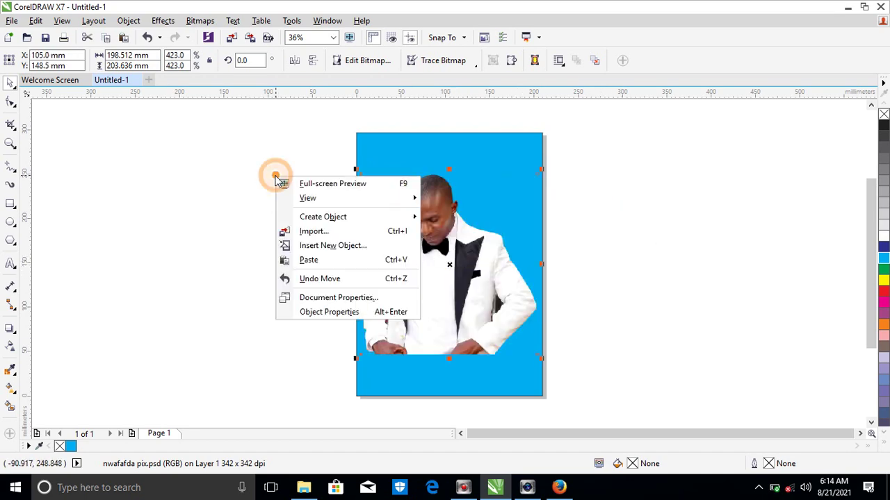
click(320, 244)
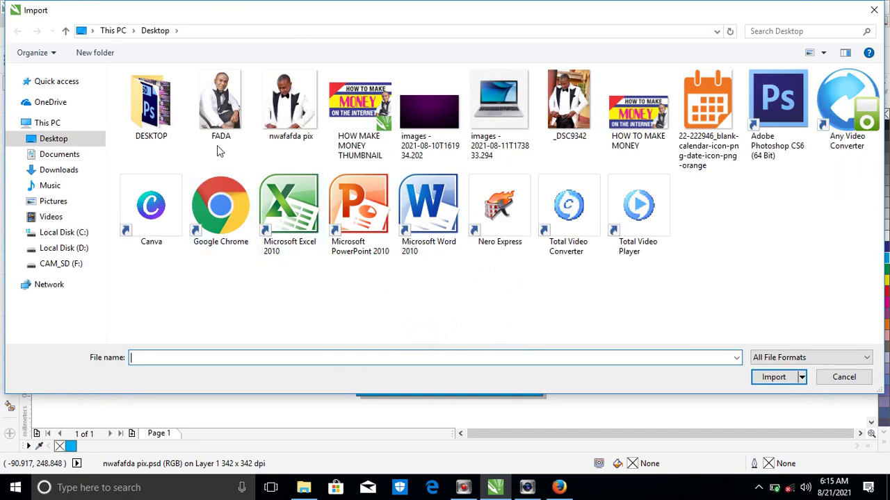
click(563, 97)
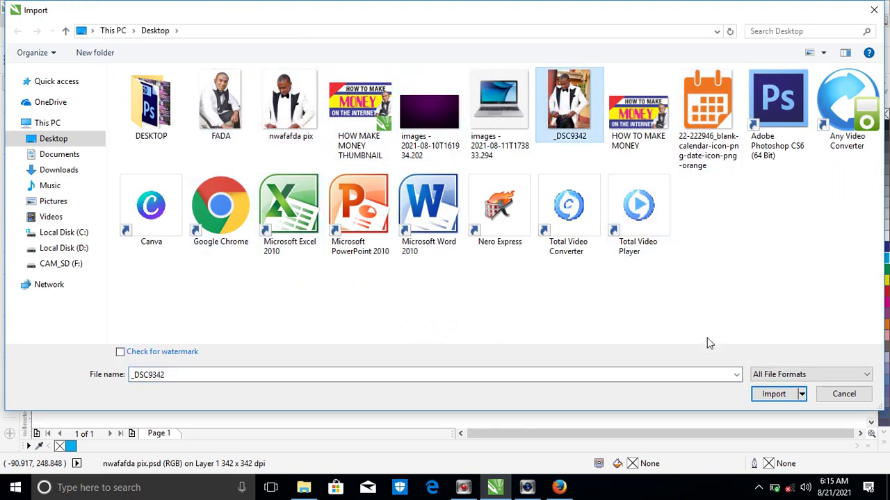
click(772, 394)
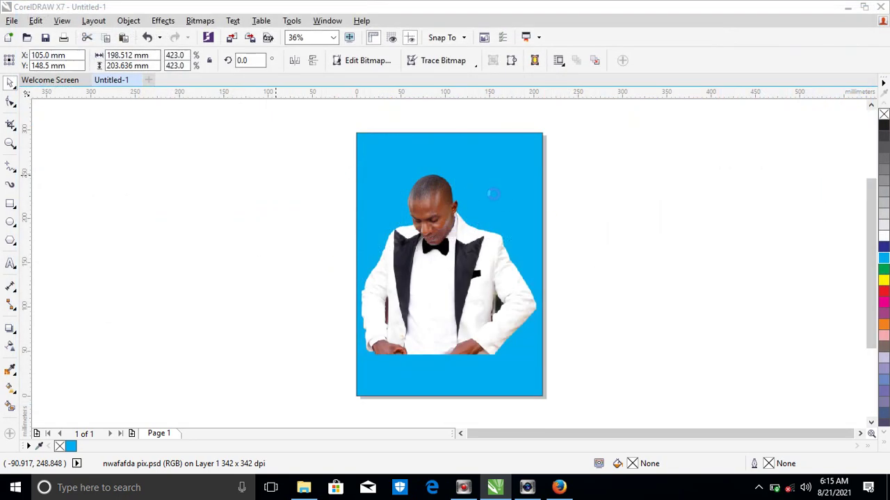
click(543, 184)
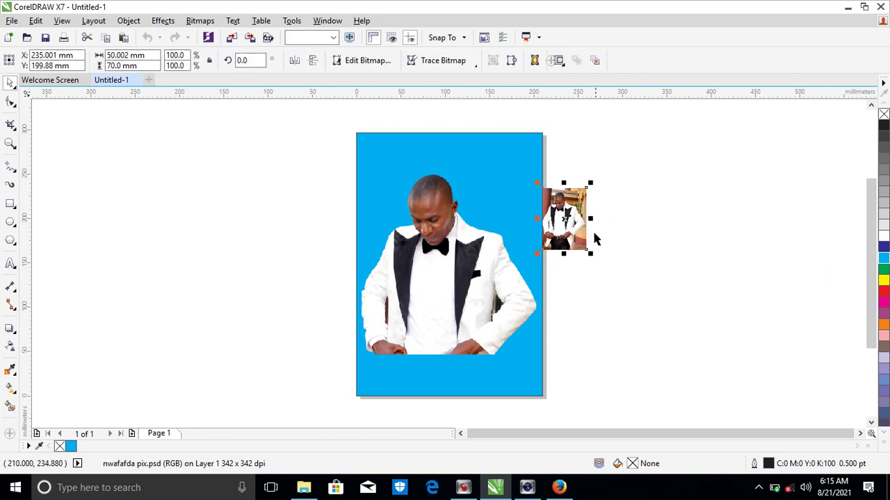
drag(590, 254, 685, 388)
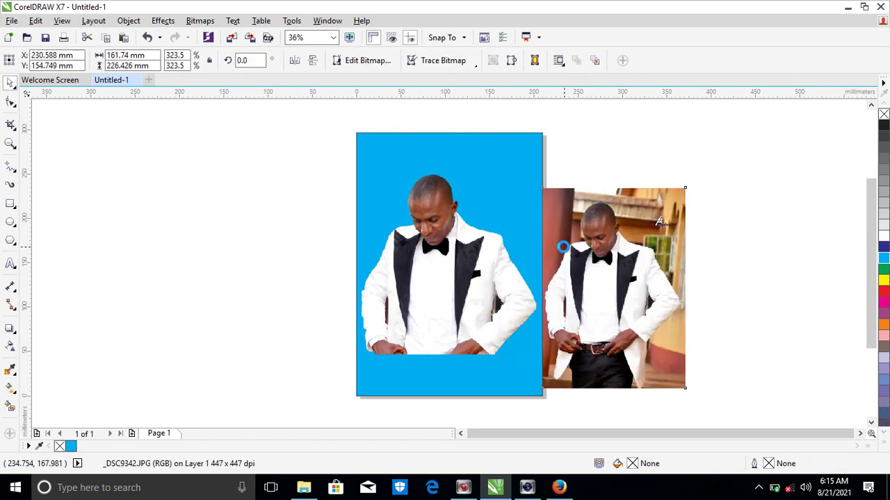
mouse_move(474, 273)
mouse_down()
mouse_move(466, 257)
mouse_move(467, 280)
mouse_up()
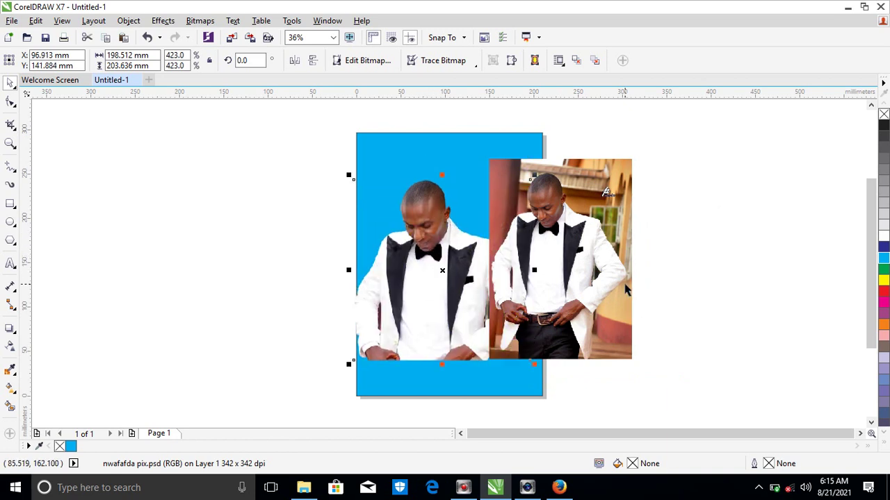
drag(597, 274, 601, 293)
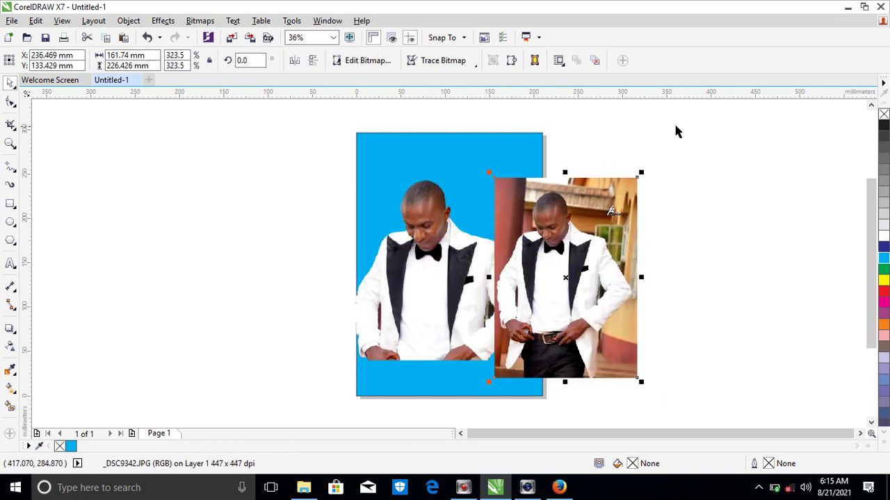
click(881, 10)
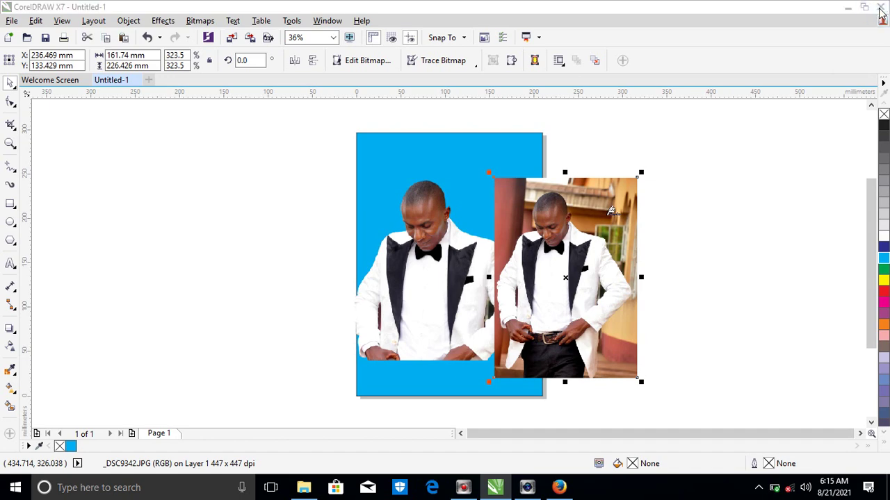
Cancel the close prompt so the CorelDRAW document stays open.
click(448, 263)
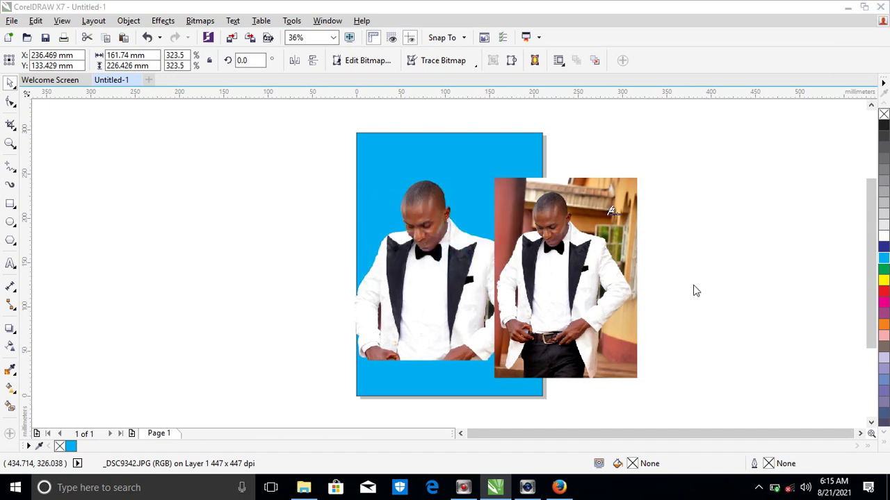